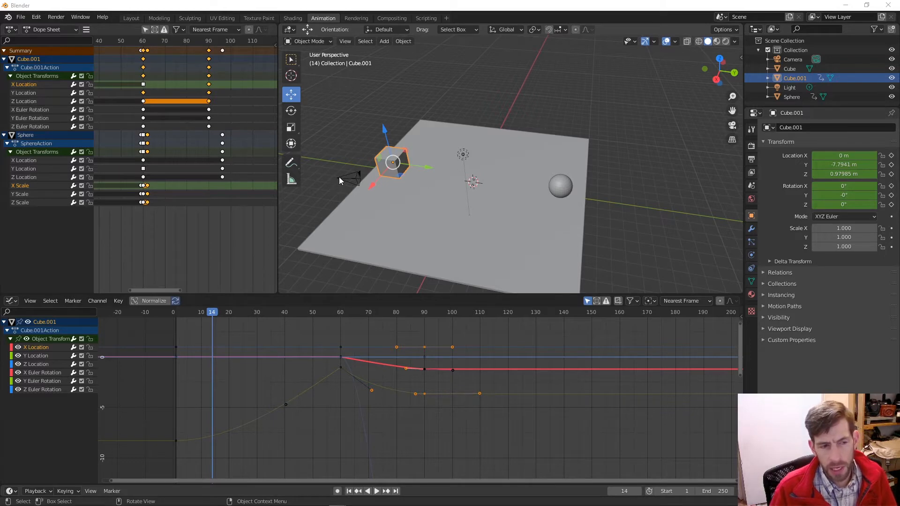
Select the camera and insert a Location keyframe at frame 14
{"action": "left_click", "coordinate": [339, 177]}
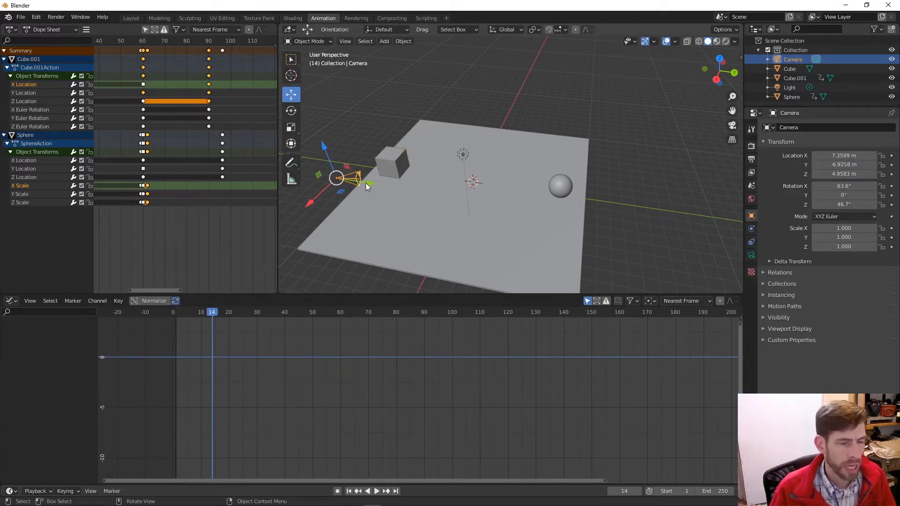
{"action": "key", "text": "i"}
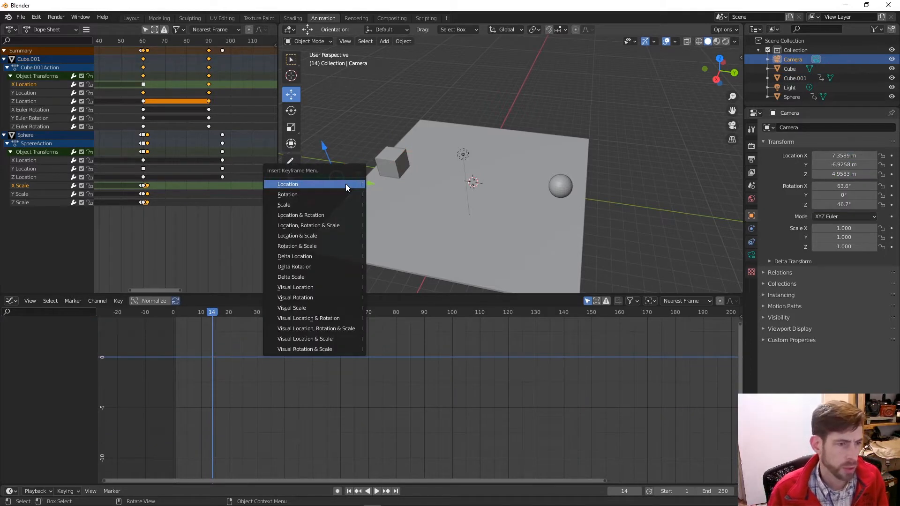
{"action": "left_click", "coordinate": [345, 184]}
Go to frame 80, move the camera along Y to about 6.92 m, and insert a Location keyframe
{"action": "left_click_drag", "start_coordinate": [371, 182], "coordinate": [532, 208]}
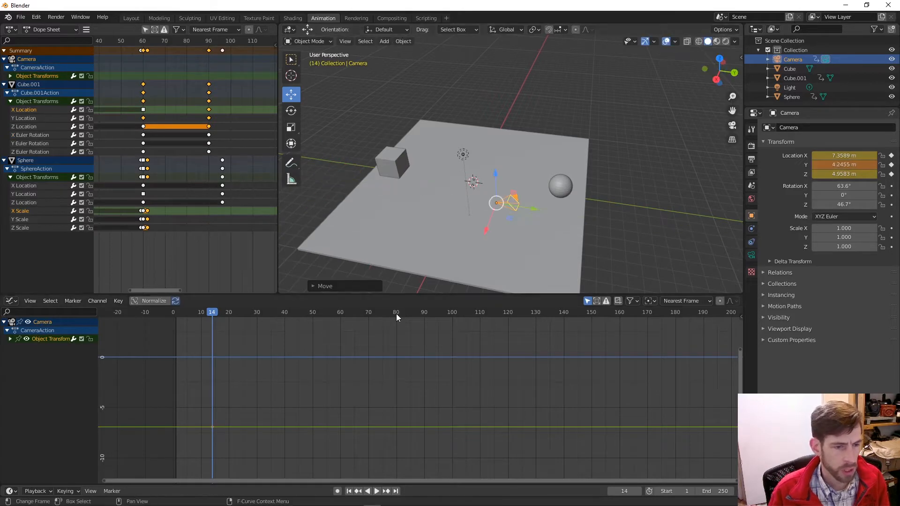
{"action": "left_click", "coordinate": [397, 314]}
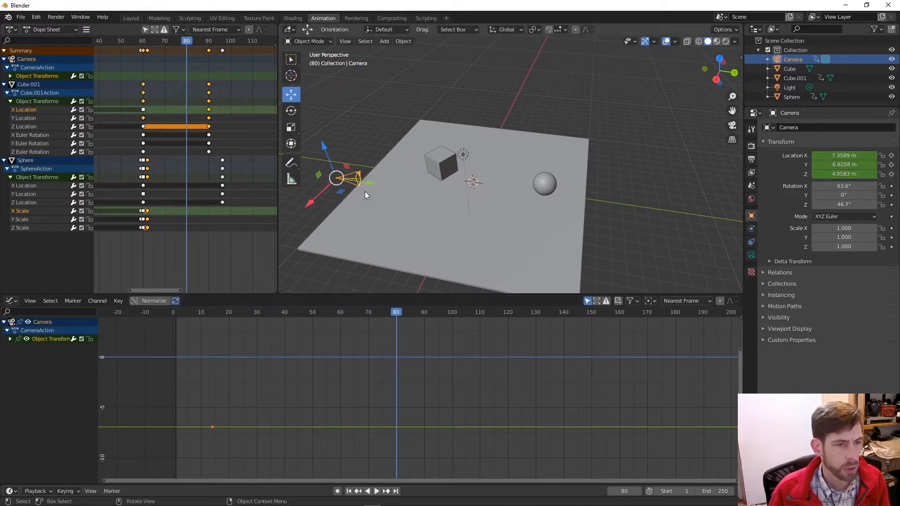
{"action": "left_click_drag", "start_coordinate": [373, 184], "coordinate": [573, 218]}
{"action": "key", "text": "i"}
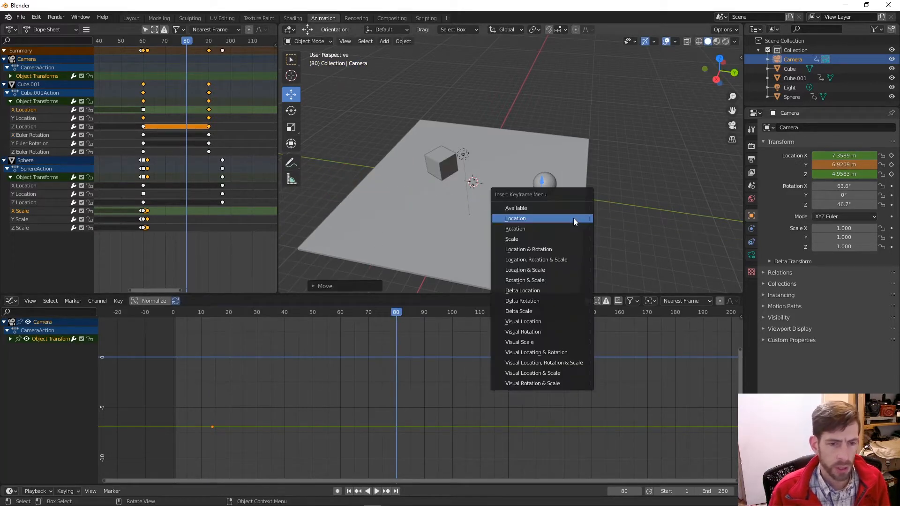
{"action": "left_click", "coordinate": [573, 218]}
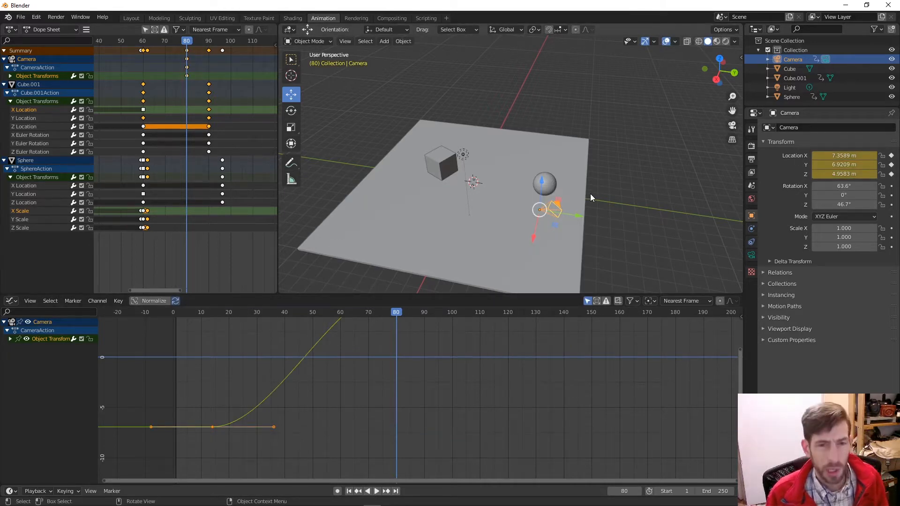
Undo the camera's move, the frame change and both Location keyframes
{"action": "key", "text": "ctrl+z"}
{"action": "key", "text": "ctrl+z"}
{"action": "key", "text": "ctrl+z"}
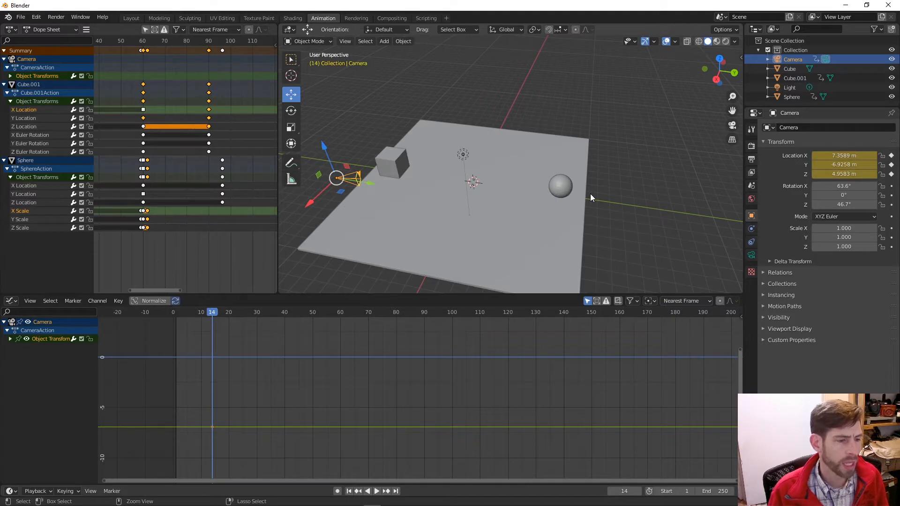
{"action": "key", "text": "ctrl+z"}
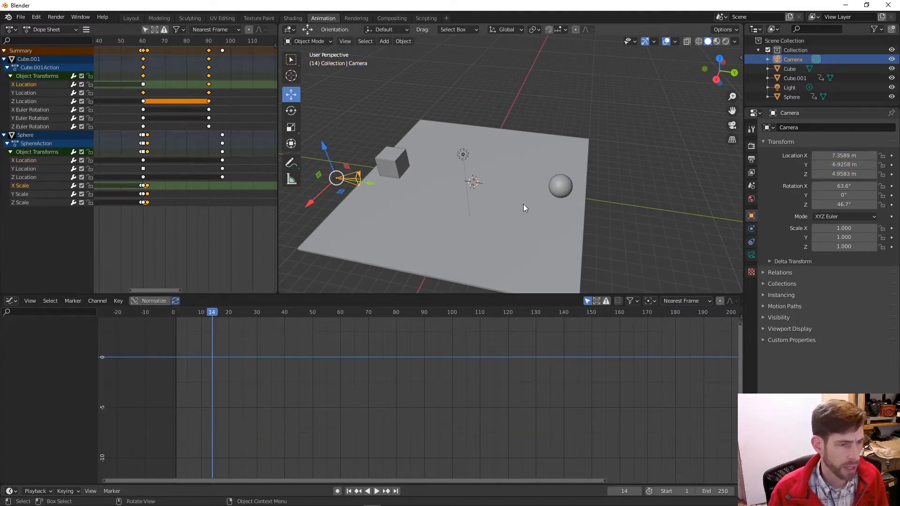
Add a Path curve and move it to about 8.97 m on X and 4.84 m on Z, above the plane's edge
{"action": "middle_click_drag", "start_coordinate": [358, 213], "coordinate": [440, 219]}
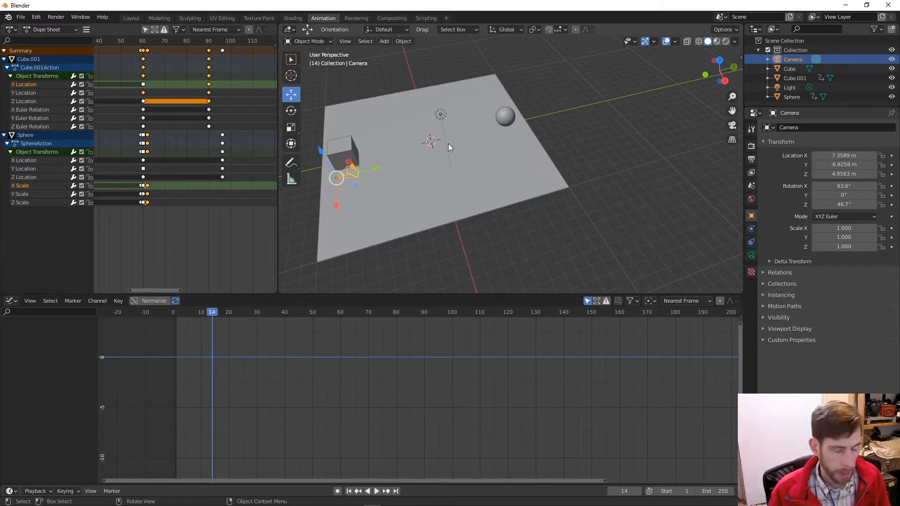
{"action": "middle_click_drag", "start_coordinate": [440, 164], "coordinate": [480, 139]}
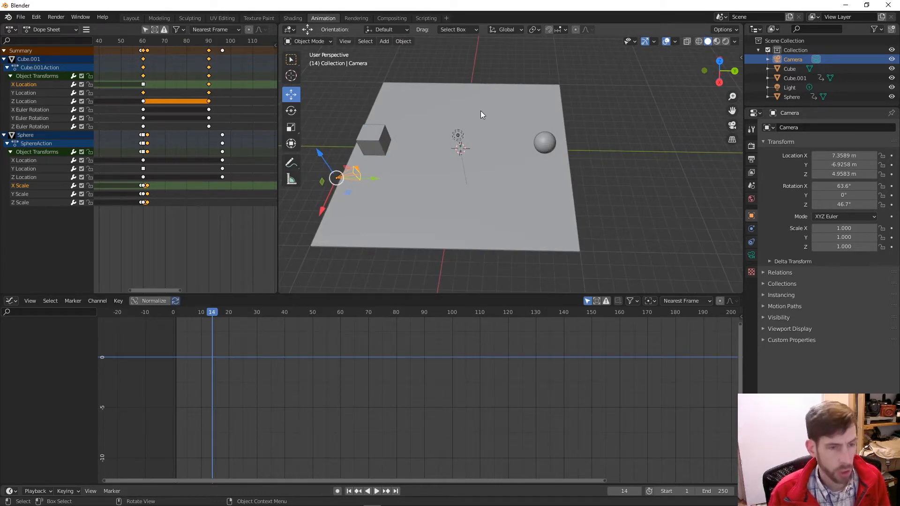
{"action": "key", "text": "shift+a"}
{"action": "mouse_move", "coordinate": [470, 120]}
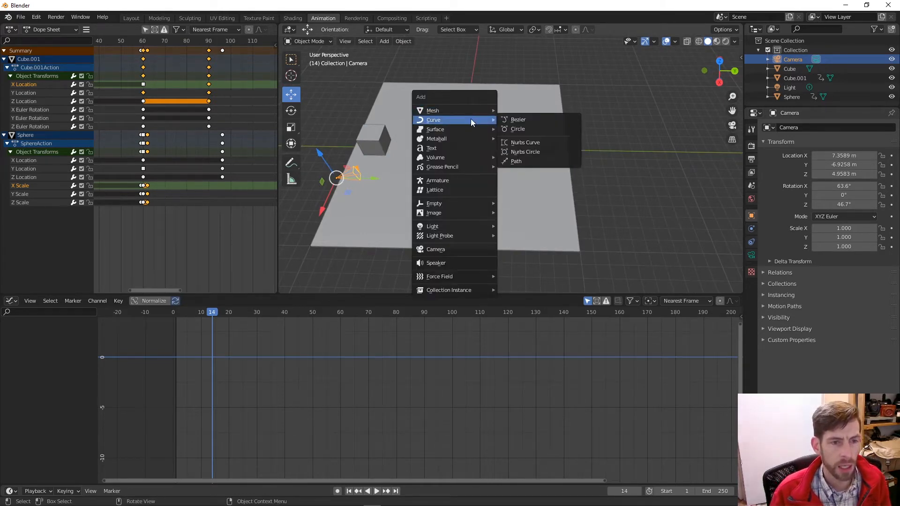
{"action": "left_click", "coordinate": [531, 160]}
{"action": "left_click_drag", "start_coordinate": [455, 125], "coordinate": [424, 235]}
{"action": "middle_click_drag", "start_coordinate": [424, 235], "coordinate": [503, 234]}
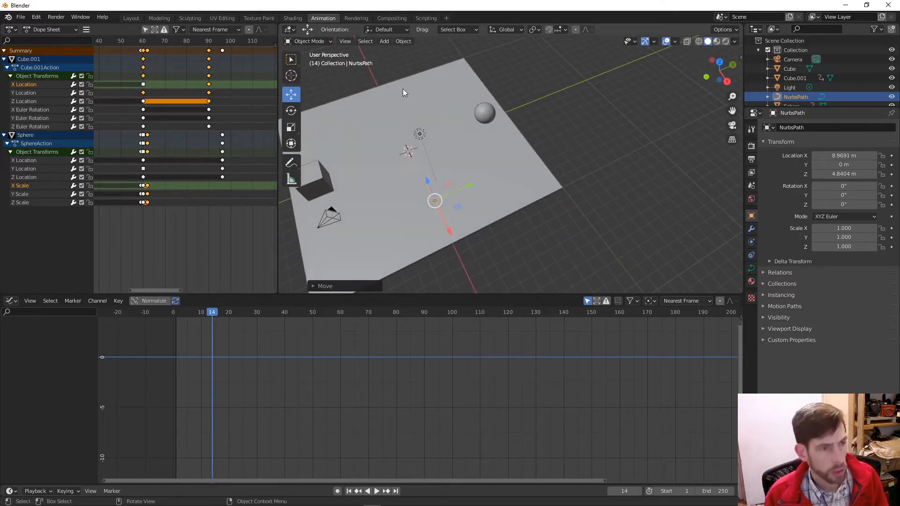
In Edit Mode, shift the path's middle control point towards -Y, and the +X end point and its neighbour towards +Y
{"action": "key", "text": "Tab"}
{"action": "middle_click_drag", "start_coordinate": [457, 213], "coordinate": [499, 195]}
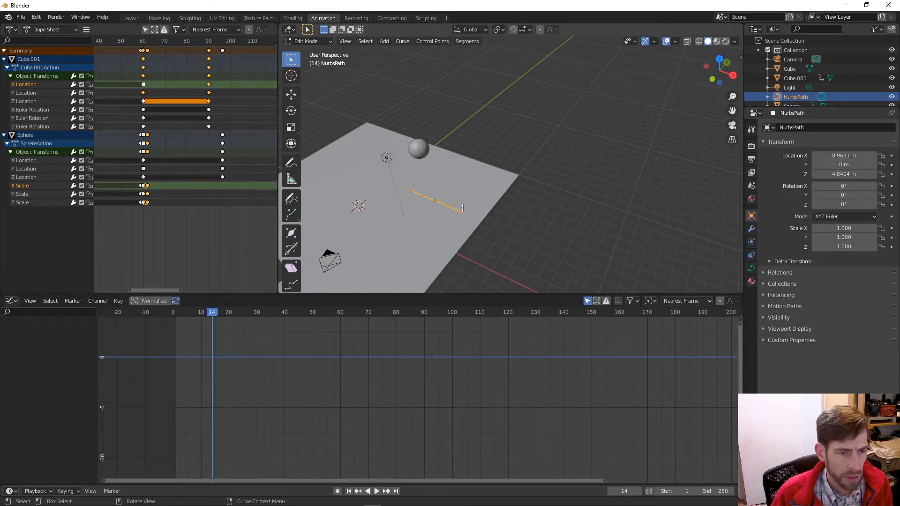
{"action": "left_click", "coordinate": [436, 200]}
{"action": "middle_click_drag", "start_coordinate": [448, 203], "coordinate": [401, 230]}
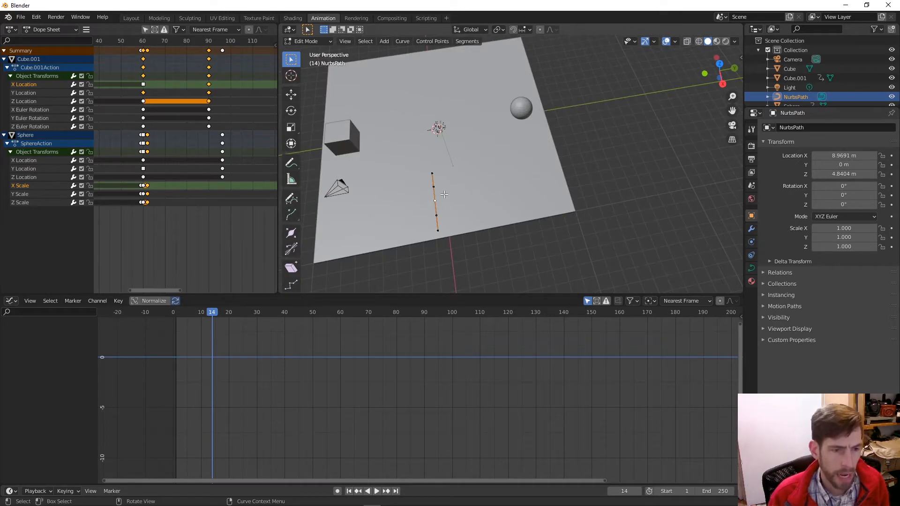
{"action": "middle_click_drag", "start_coordinate": [444, 195], "coordinate": [423, 193]}
{"action": "left_click", "coordinate": [290, 96]}
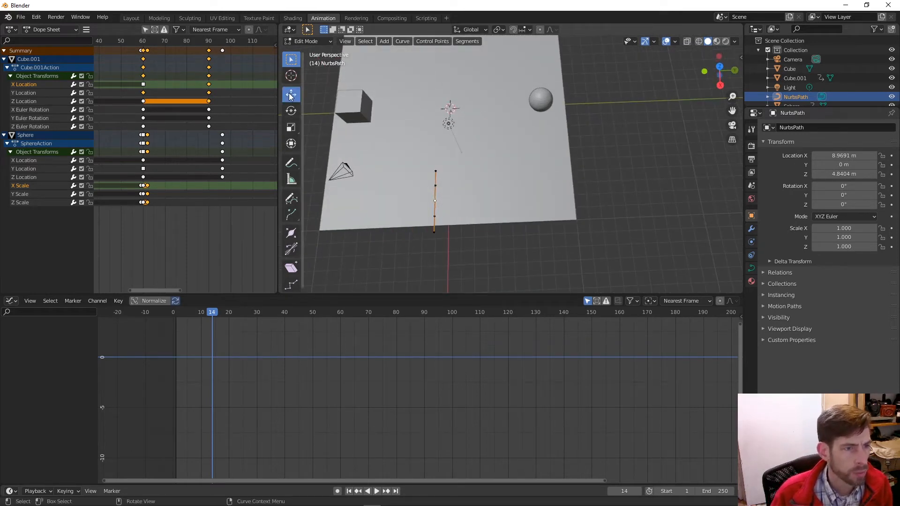
{"action": "left_click_drag", "start_coordinate": [471, 200], "coordinate": [598, 226]}
{"action": "left_click", "coordinate": [440, 228]}
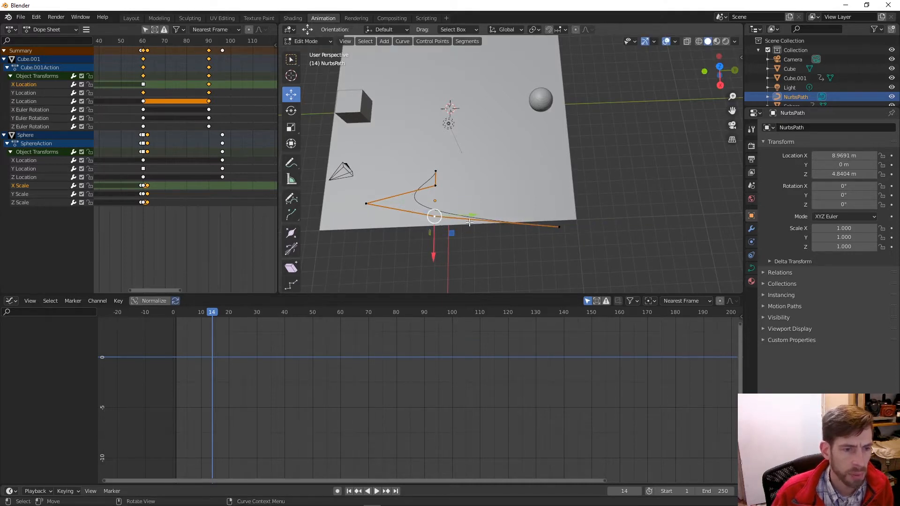
{"action": "left_click_drag", "start_coordinate": [472, 215], "coordinate": [496, 214]}
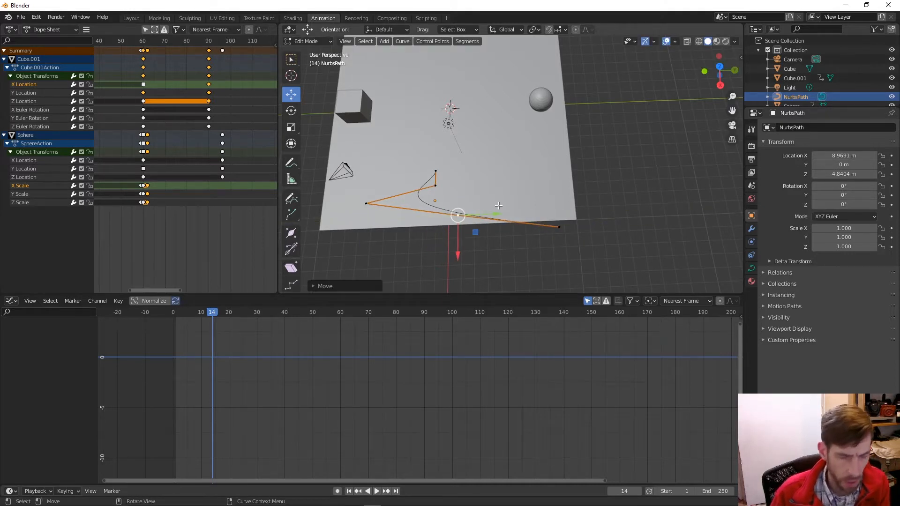
In top view, pull the path's fourth and middle control points outward beyond the plane's +X edge
{"action": "key", "text": "KP_7"}
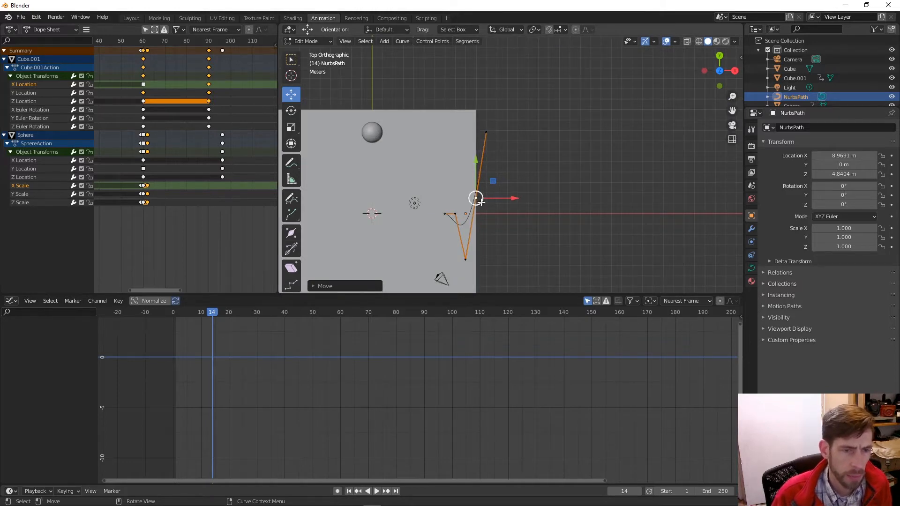
{"action": "middle_click_drag", "start_coordinate": [483, 210], "coordinate": [554, 161], "text": "shift"}
{"action": "key", "text": "g"}
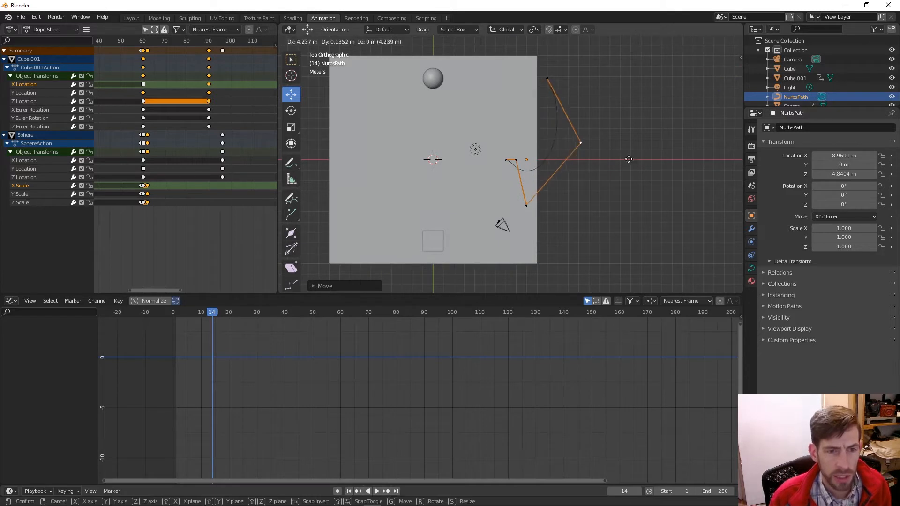
{"action": "left_click", "coordinate": [616, 152]}
{"action": "left_click", "coordinate": [526, 205]}
{"action": "key", "text": "g"}
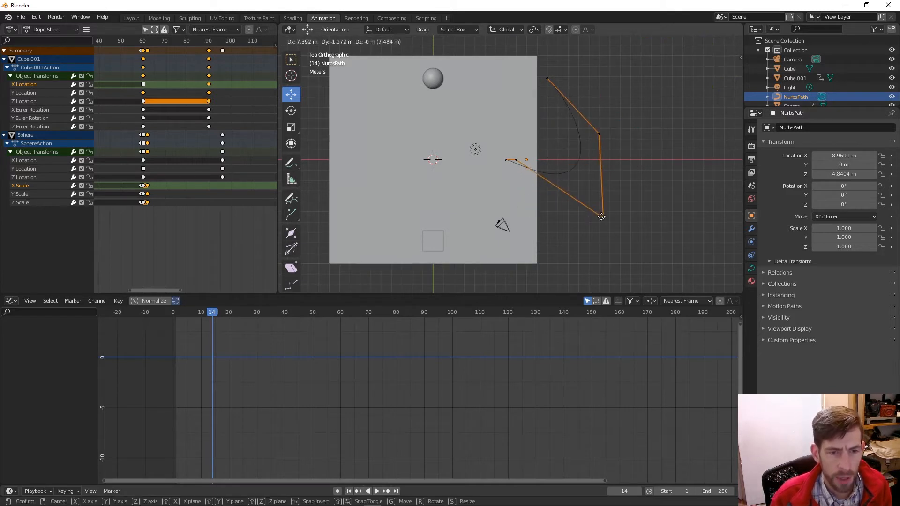
{"action": "left_click", "coordinate": [615, 218]}
Move the path's second control point and its start point towards -Y, so the curve begins just past the plane's corner near the camera
{"action": "left_click", "coordinate": [515, 160]}
{"action": "key", "text": "g"}
{"action": "left_click", "coordinate": [570, 257]}
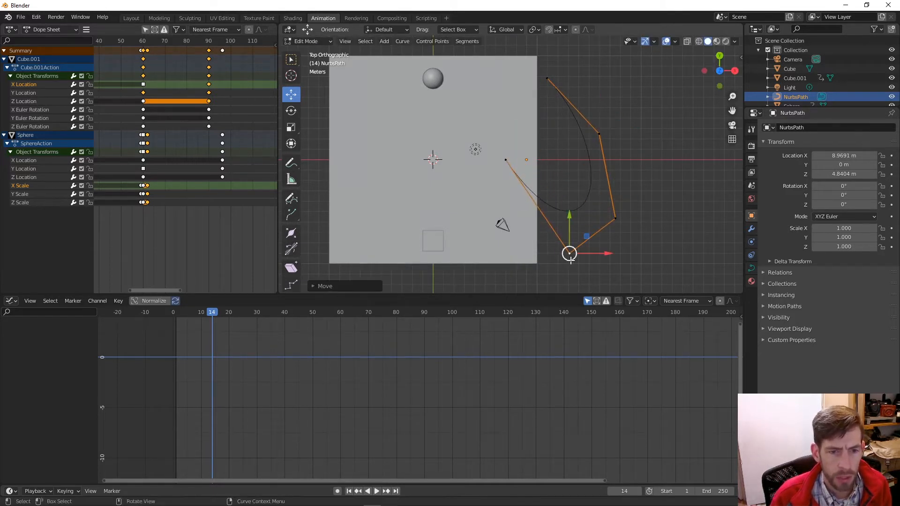
{"action": "left_click", "coordinate": [505, 159]}
{"action": "key", "text": "g"}
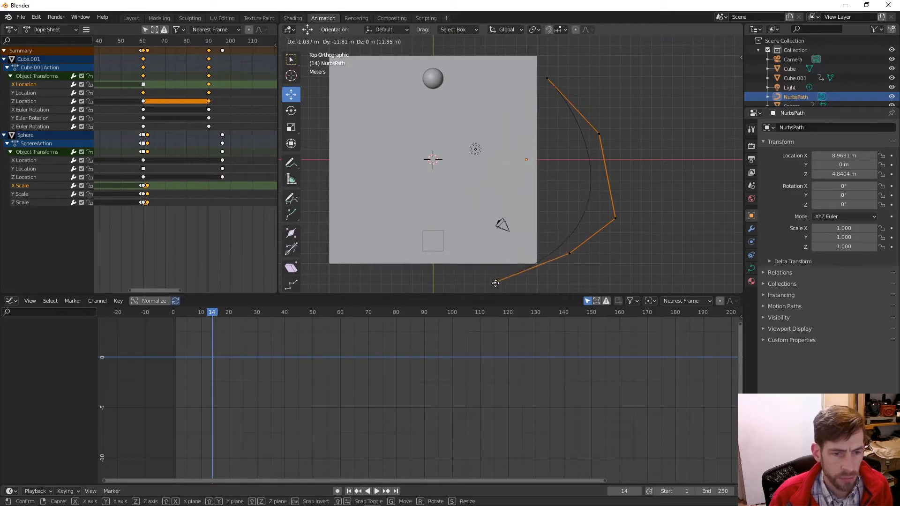
{"action": "left_click", "coordinate": [516, 298]}
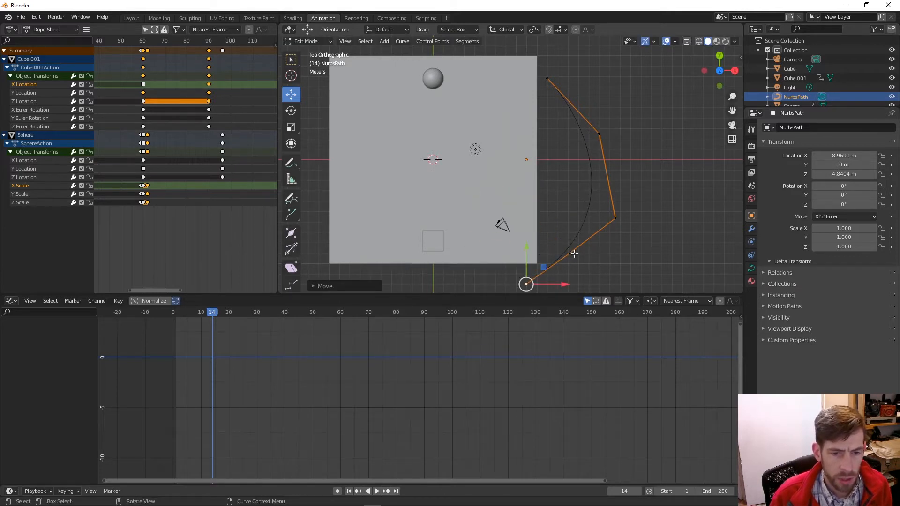
Move the path's second, middle and fourth control points farther outward to widen the arc beside the plane
{"action": "scroll", "coordinate": [574, 251], "scroll_direction": "down", "scroll_amount": 2}
{"action": "left_click", "coordinate": [550, 228]}
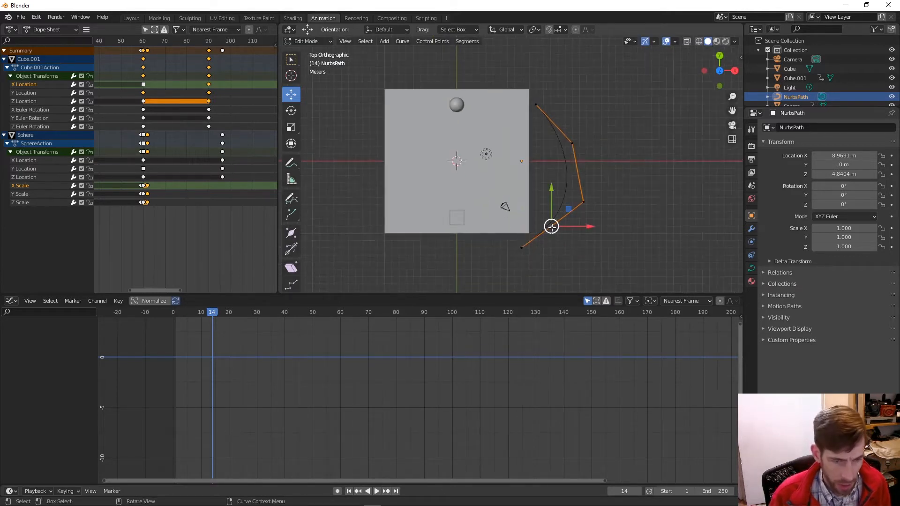
{"action": "key", "text": "g"}
{"action": "left_click", "coordinate": [585, 250]}
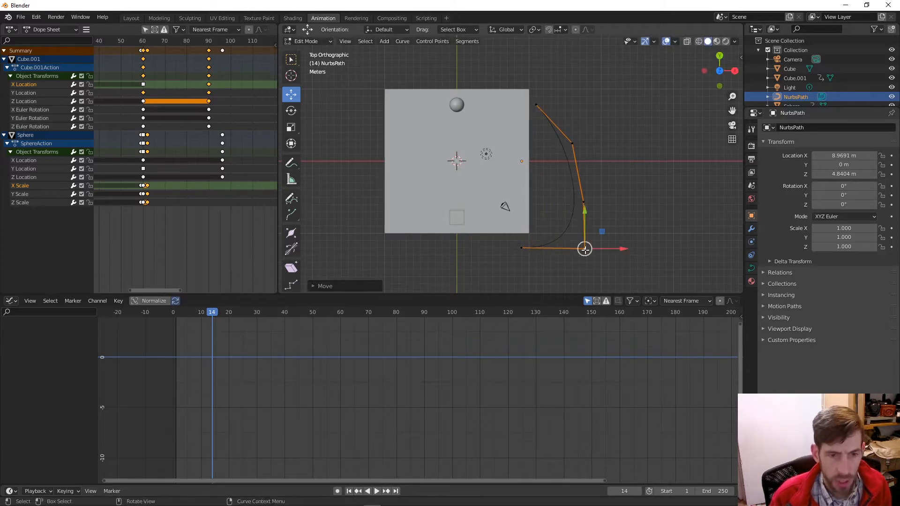
{"action": "left_click", "coordinate": [583, 202]}
{"action": "key", "text": "g"}
{"action": "left_click", "coordinate": [602, 191]}
{"action": "left_click", "coordinate": [573, 142]}
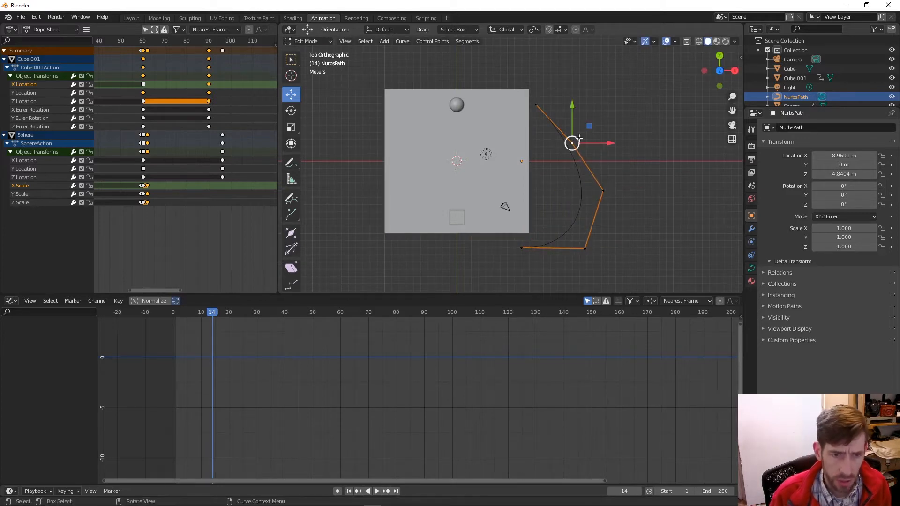
{"action": "key", "text": "g"}
{"action": "left_click", "coordinate": [592, 108]}
Extend the path's far end past the plane's +Y edge, and pull its fourth and middle control points outward into an even semicircle
{"action": "left_click", "coordinate": [539, 106]}
{"action": "key", "text": "g"}
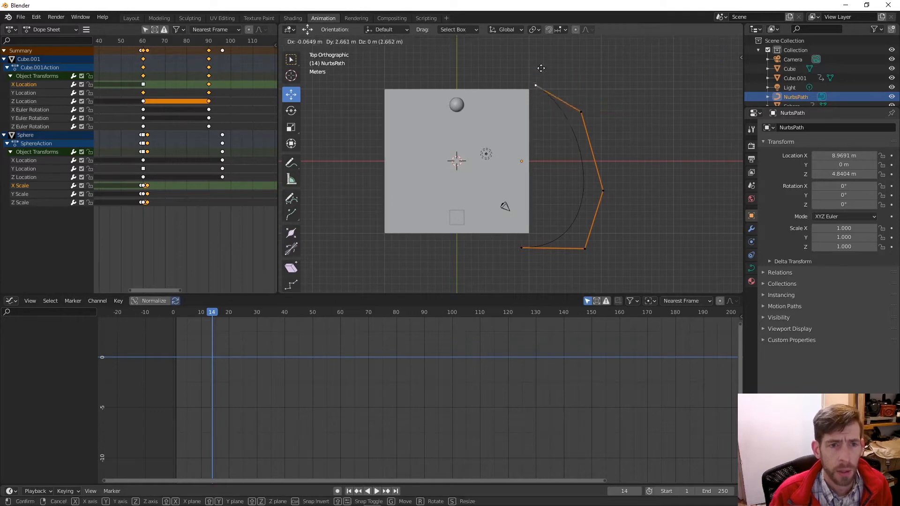
{"action": "left_click", "coordinate": [535, 58]}
{"action": "left_click", "coordinate": [584, 112]}
{"action": "key", "text": "g"}
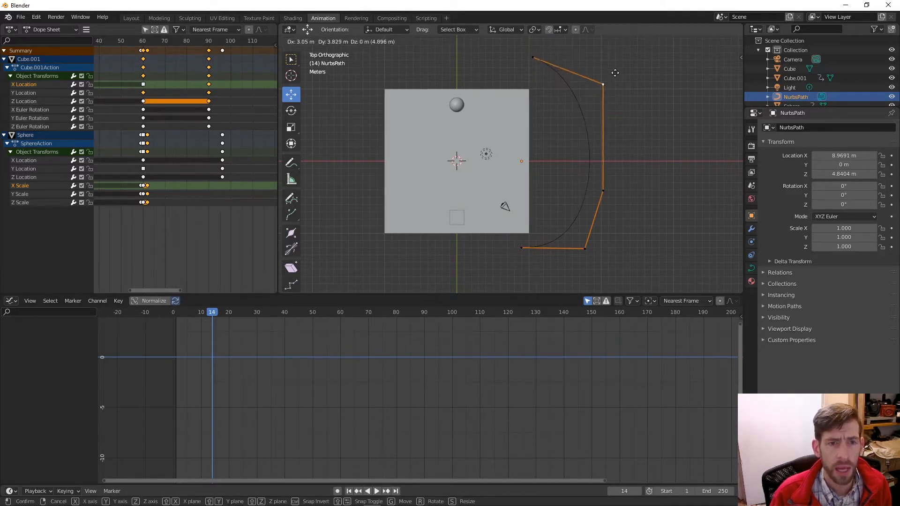
{"action": "left_click", "coordinate": [608, 80]}
{"action": "left_click", "coordinate": [609, 190]}
{"action": "key", "text": "g"}
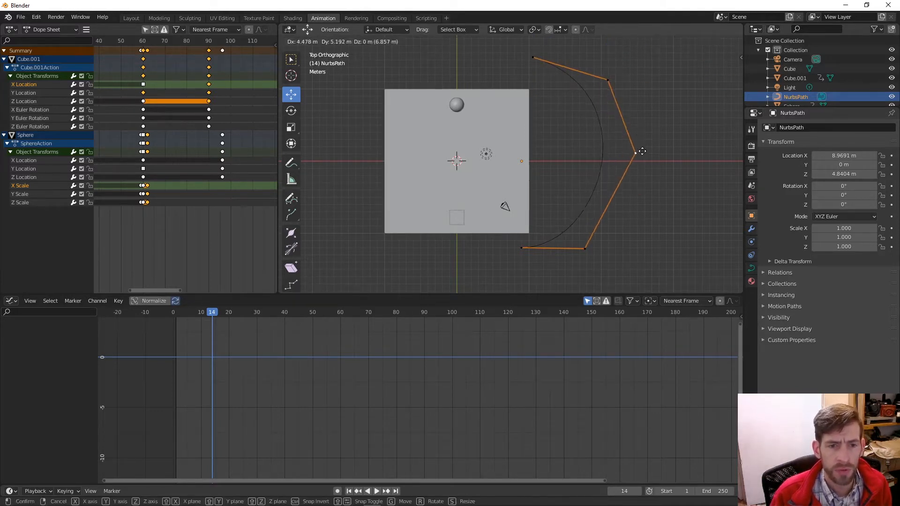
{"action": "left_click", "coordinate": [639, 168]}
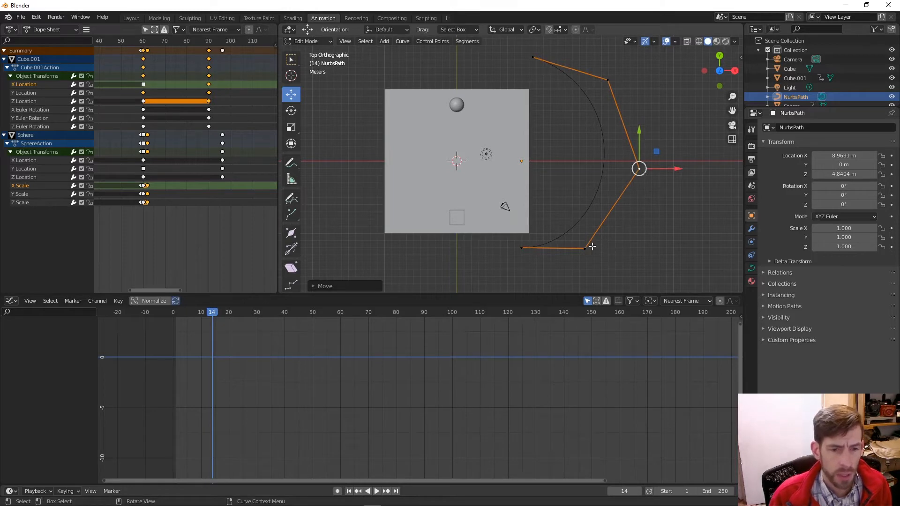
Check the arc from a perspective angle and return the path to Object Mode
{"action": "middle_click_drag", "start_coordinate": [602, 203], "coordinate": [606, 124]}
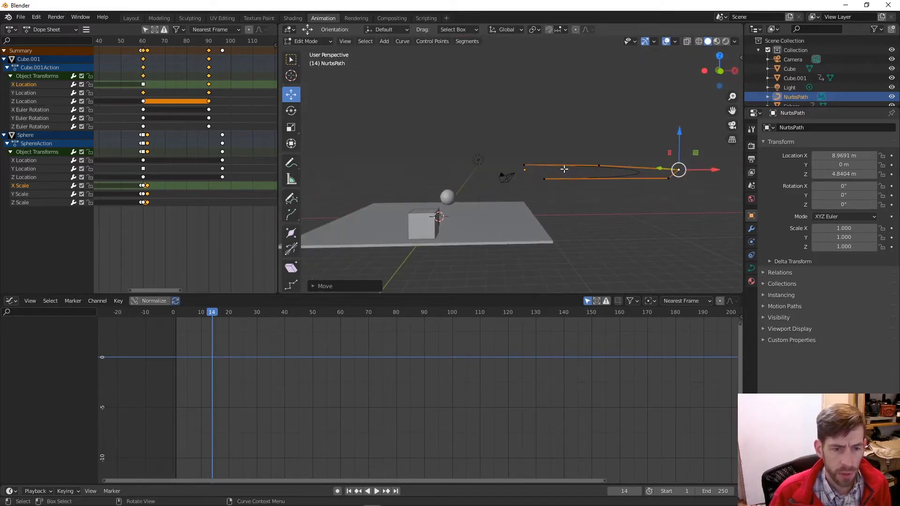
{"action": "middle_click_drag", "start_coordinate": [564, 169], "coordinate": [554, 209]}
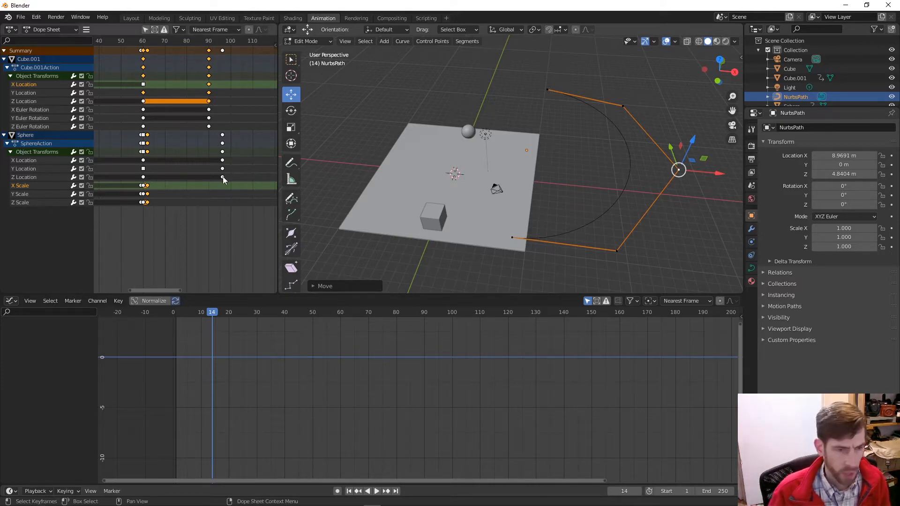
{"action": "left_click", "coordinate": [319, 41]}
{"action": "left_click", "coordinate": [317, 56]}
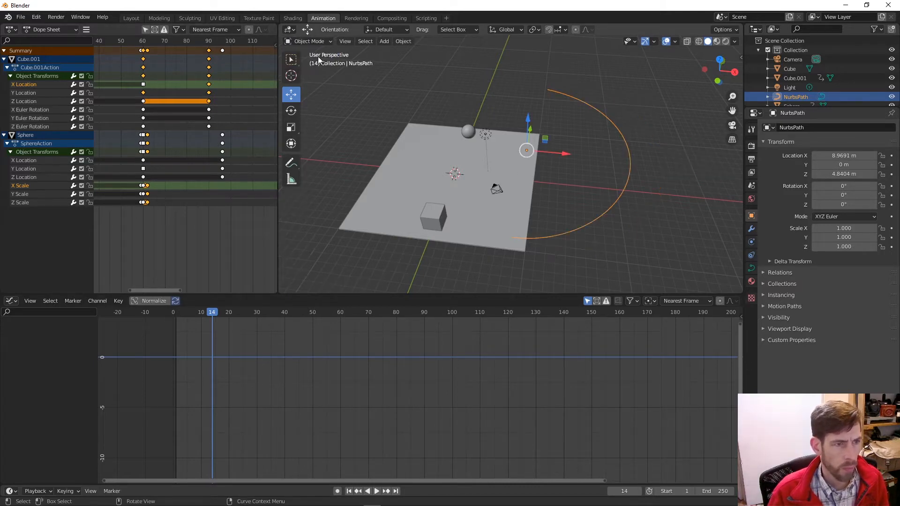
Add a Follow Path constraint to the camera
{"action": "left_click", "coordinate": [499, 191]}
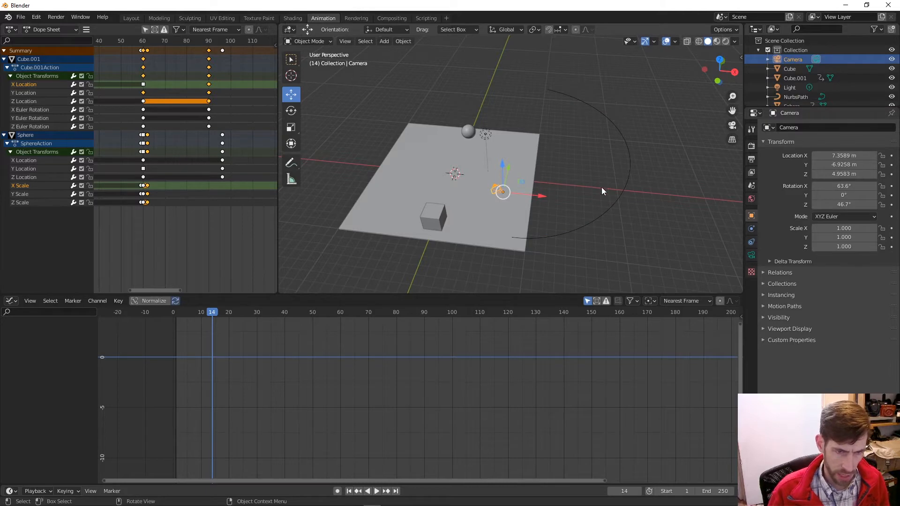
{"action": "left_click", "coordinate": [752, 241]}
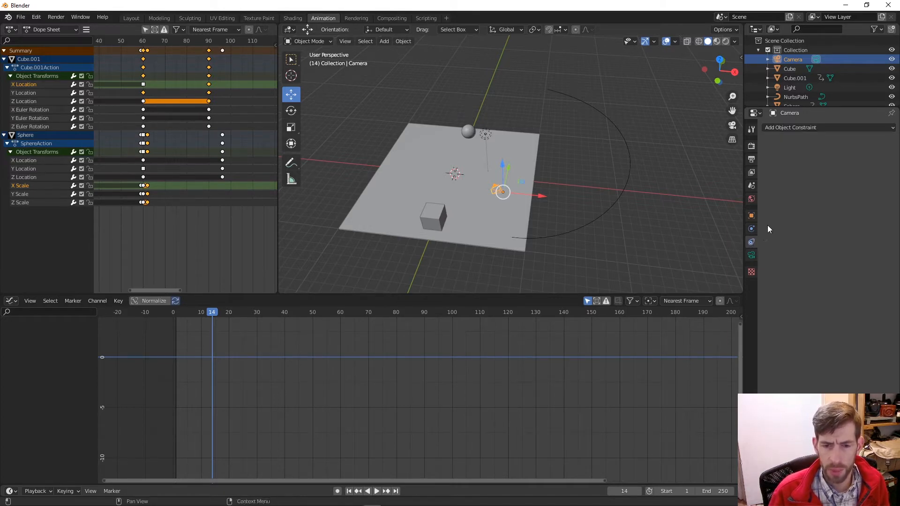
{"action": "left_click", "coordinate": [846, 127]}
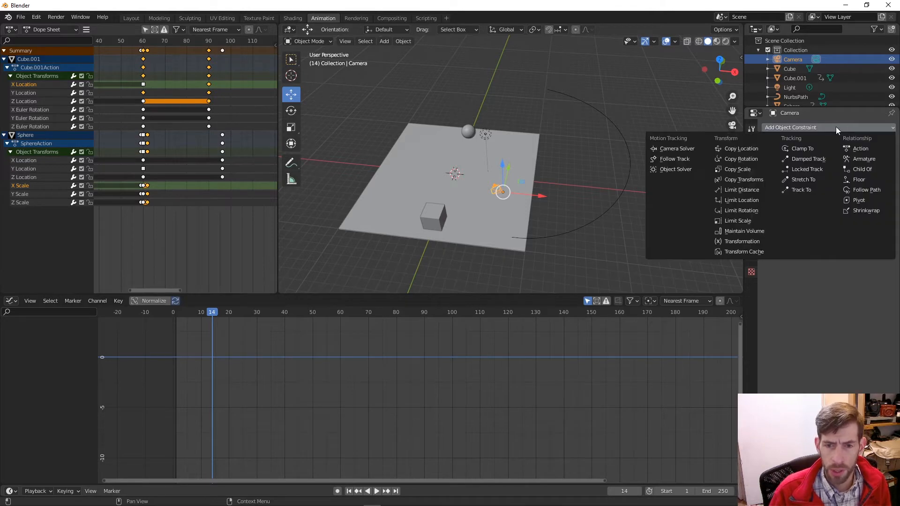
{"action": "left_click", "coordinate": [866, 190]}
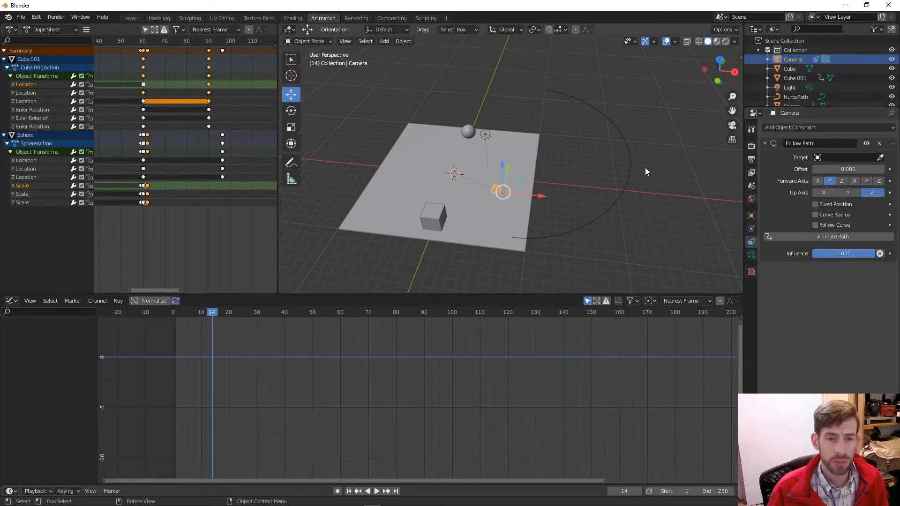
Rename the curved path object as CameraPath
{"action": "left_click", "coordinate": [629, 168]}
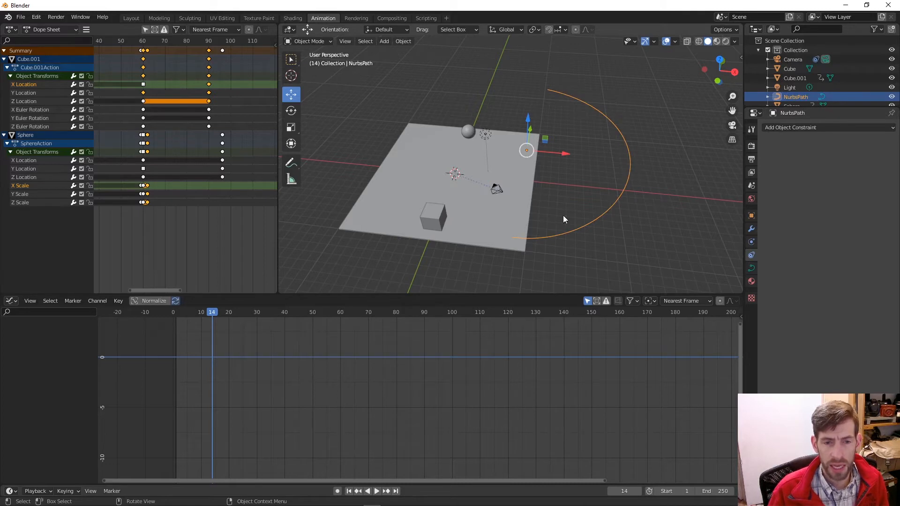
{"action": "left_click", "coordinate": [751, 216]}
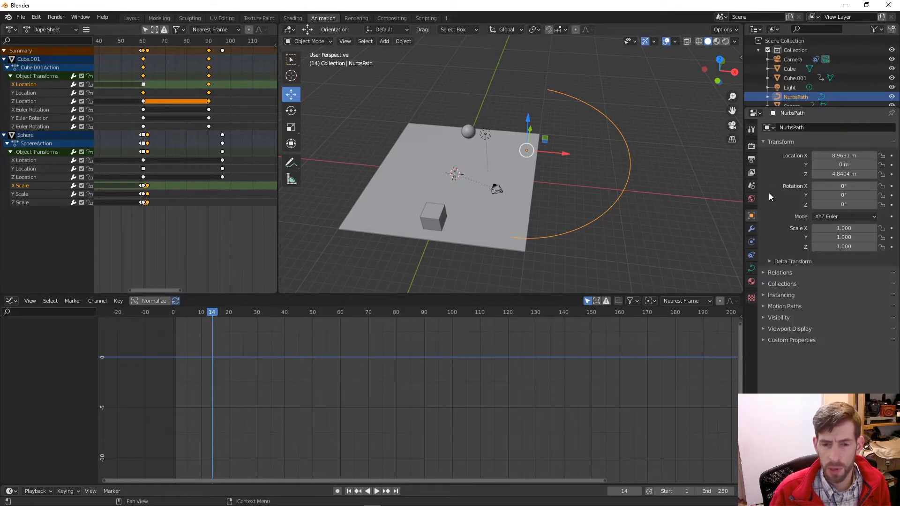
{"action": "left_click", "coordinate": [821, 126]}
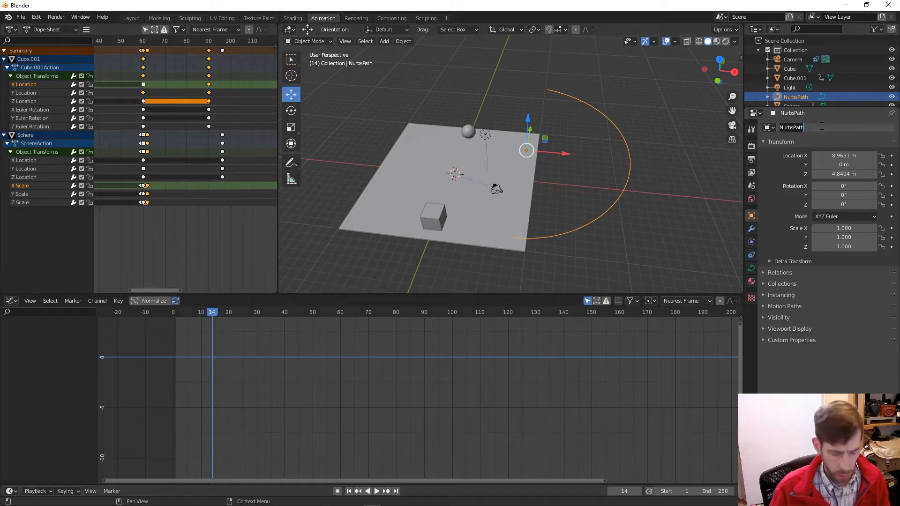
{"action": "type", "text": "Camera"}
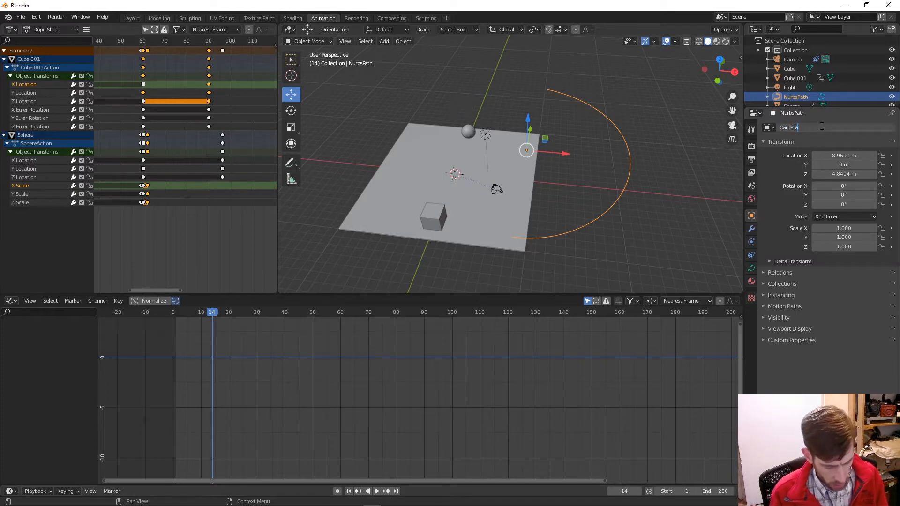
{"action": "type", "text": "Path"}
{"action": "key", "text": "Return"}
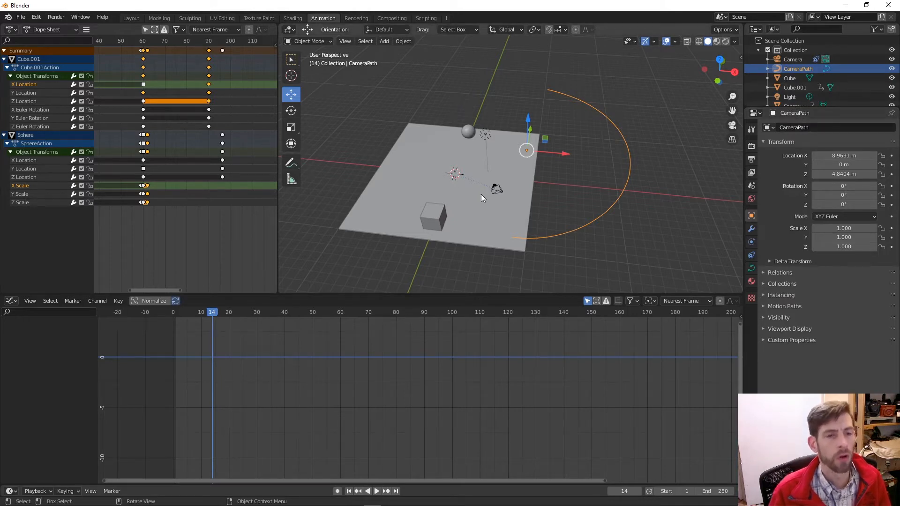
Set CameraPath as the target of the camera's Follow Path constraint and check the camera's new placement relative to the curve
{"action": "left_click", "coordinate": [498, 194]}
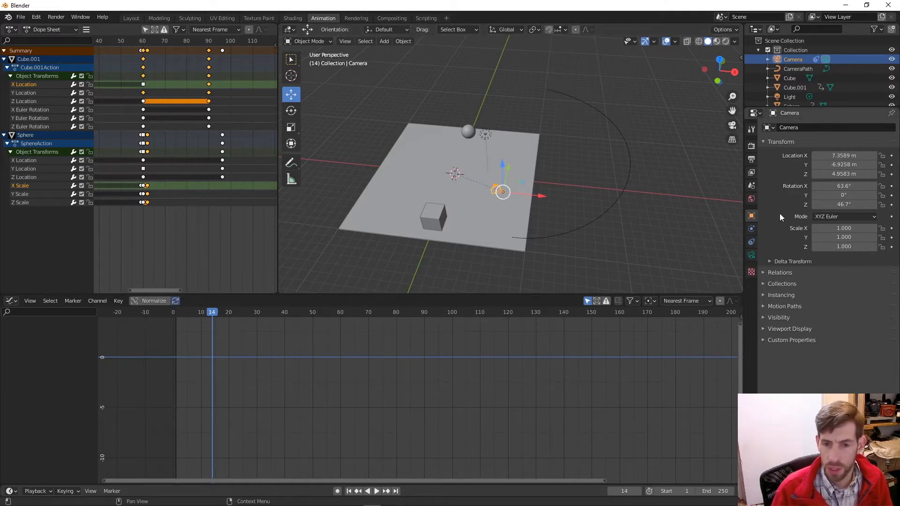
{"action": "left_click", "coordinate": [751, 242]}
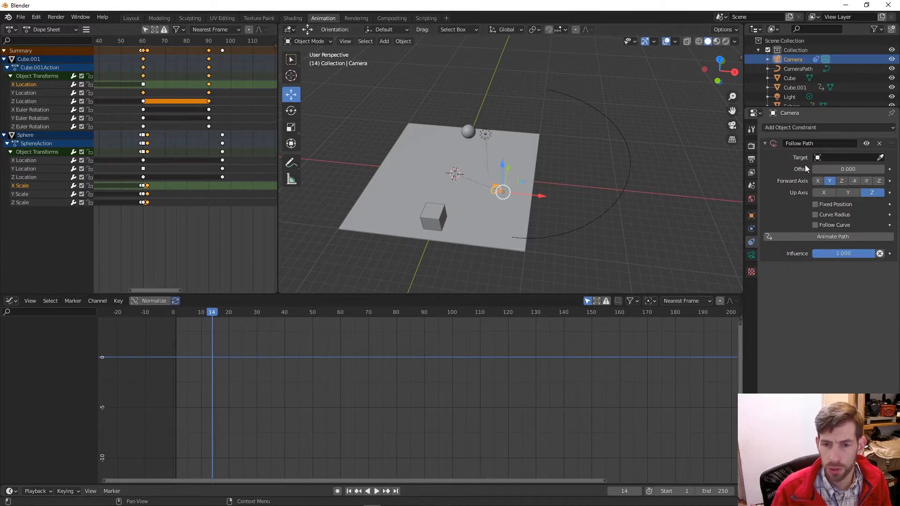
{"action": "left_click", "coordinate": [835, 158]}
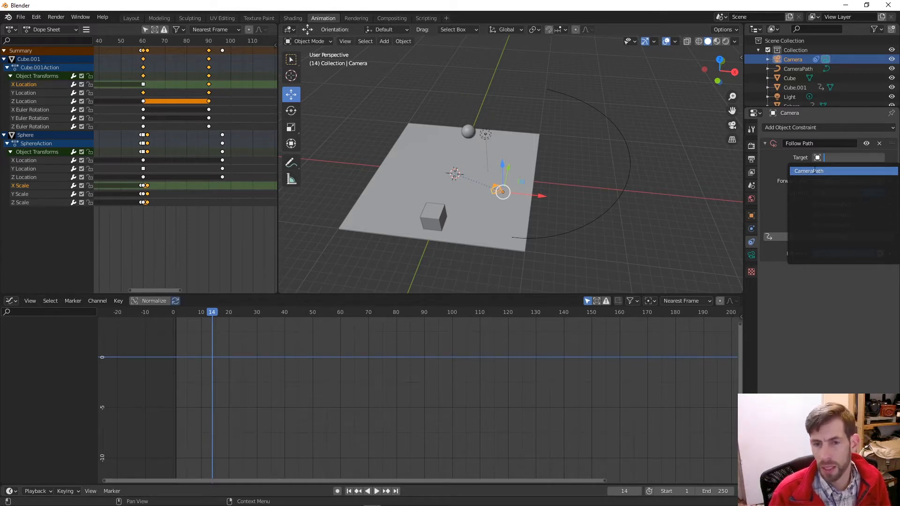
{"action": "left_click", "coordinate": [814, 170]}
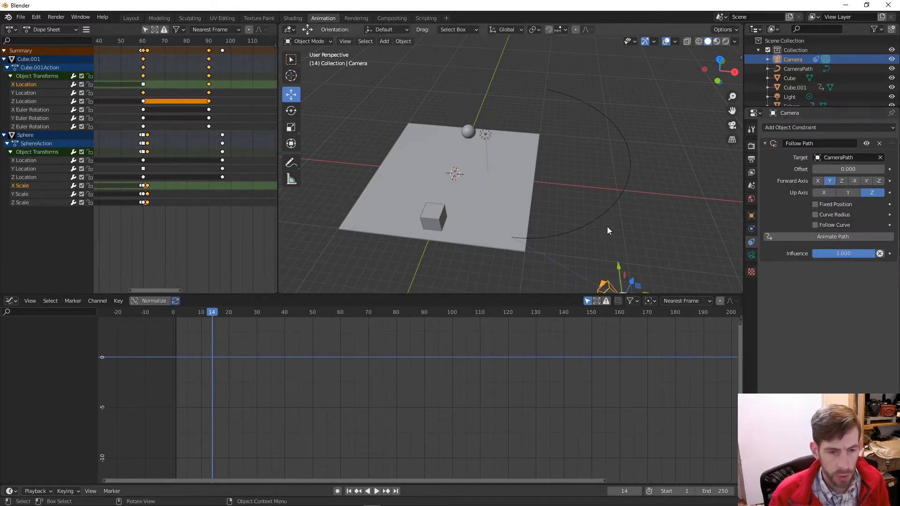
{"action": "middle_click_drag", "start_coordinate": [607, 230], "coordinate": [666, 167]}
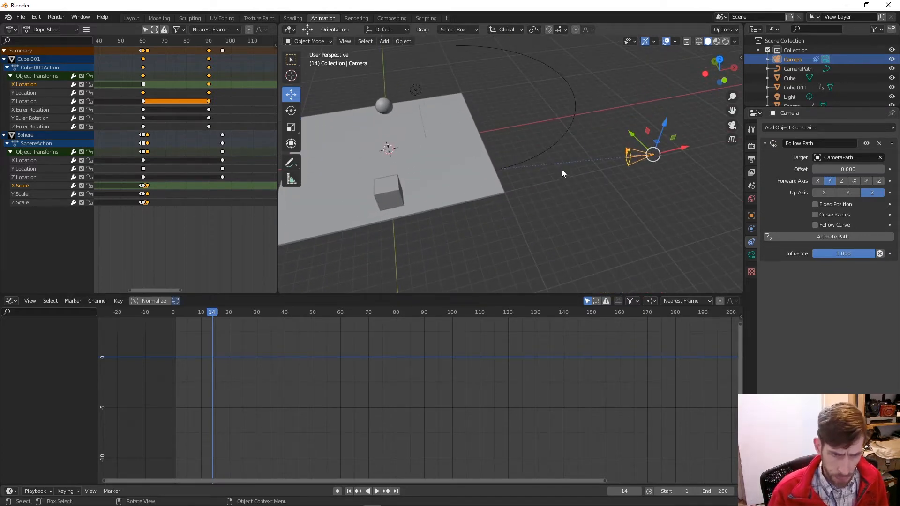
{"action": "middle_click_drag", "start_coordinate": [562, 172], "coordinate": [556, 155]}
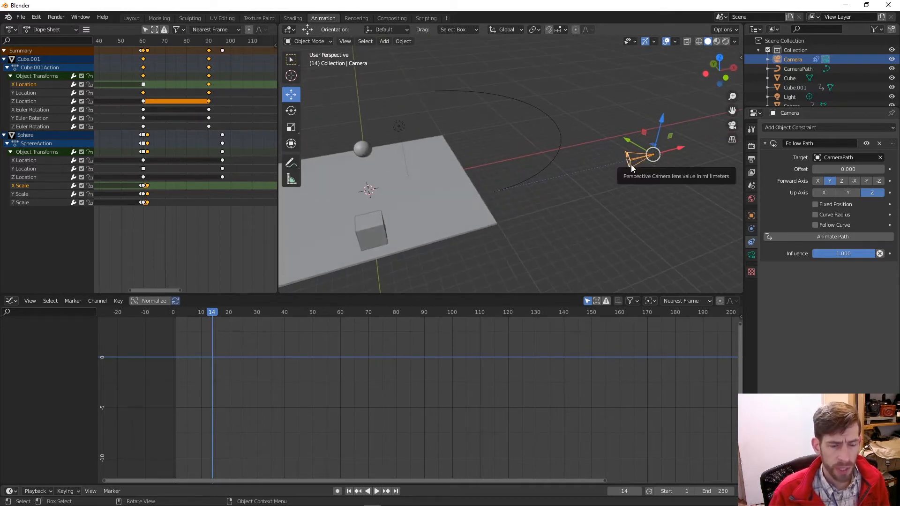
{"action": "middle_click_drag", "start_coordinate": [532, 190], "coordinate": [675, 151]}
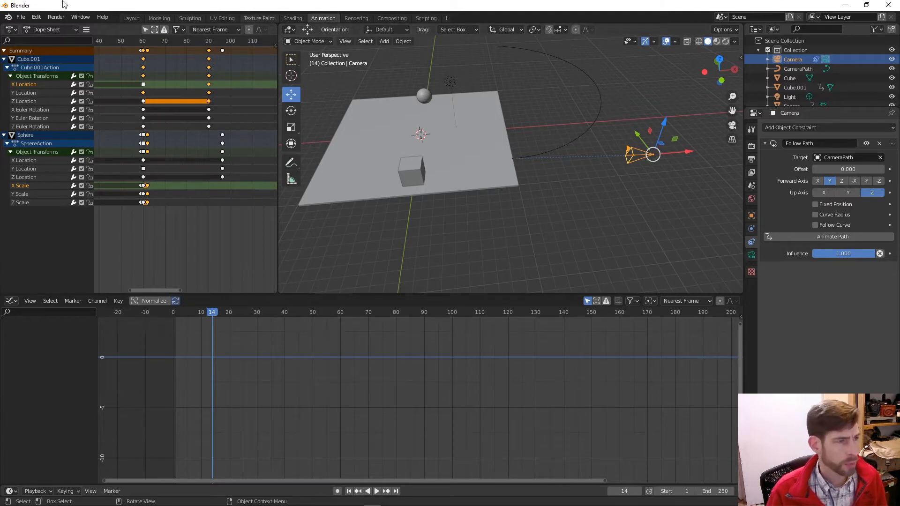
Replace the Dope Sheet area with a 3D Viewport showing the camera view, and turn the Graph Editor area into a Dope Sheet
{"action": "left_click", "coordinate": [11, 29]}
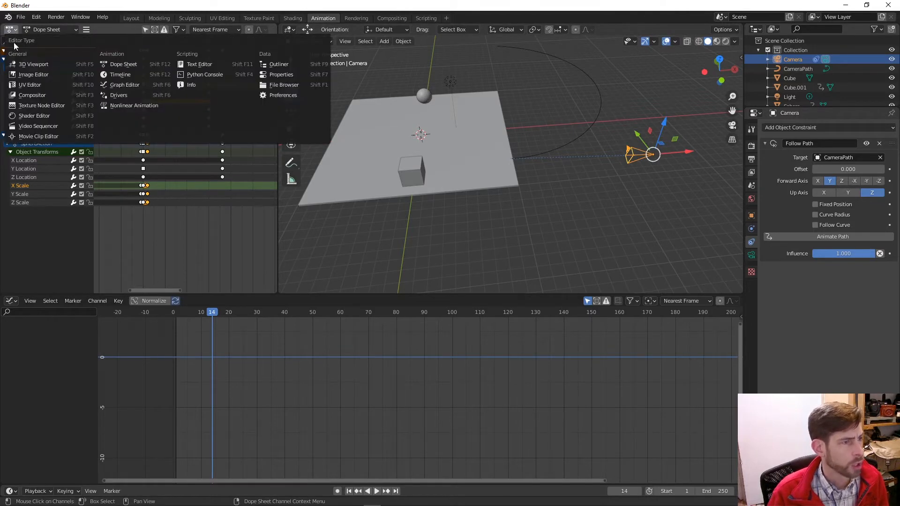
{"action": "left_click", "coordinate": [29, 64]}
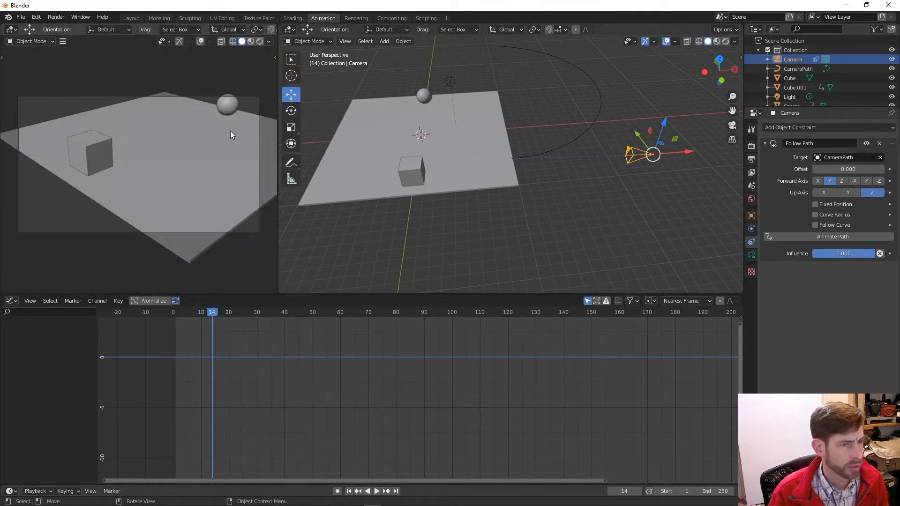
{"action": "left_click", "coordinate": [11, 301]}
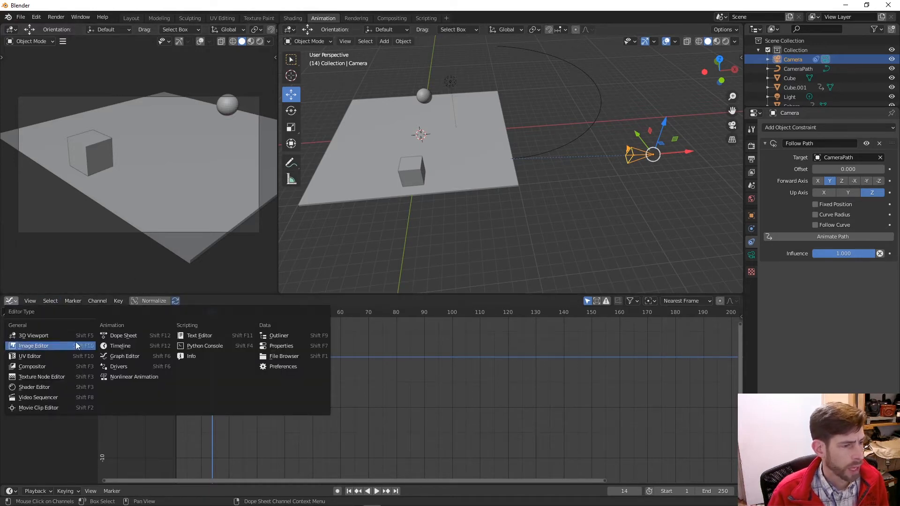
{"action": "left_click", "coordinate": [137, 336]}
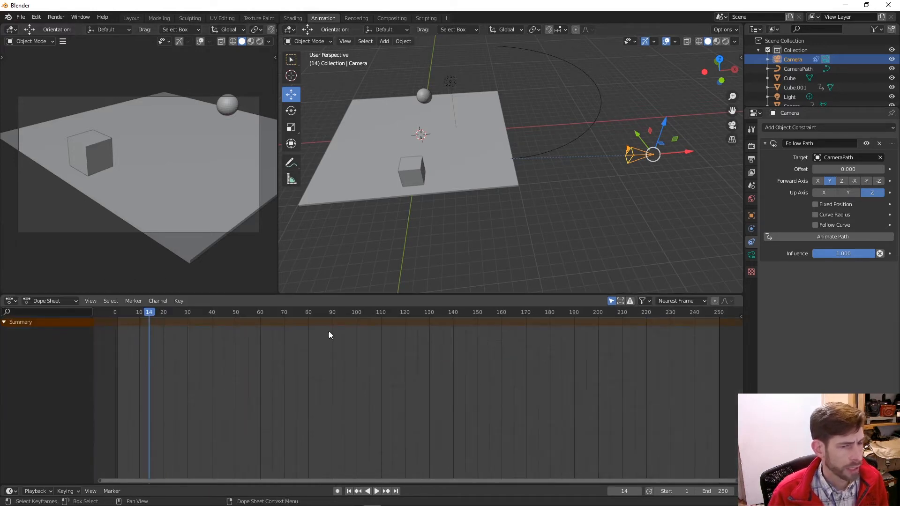
Make the Dope Sheet list unselected objects too, and collapse the Cube.001 and Sphere channels
{"action": "left_click", "coordinate": [645, 302]}
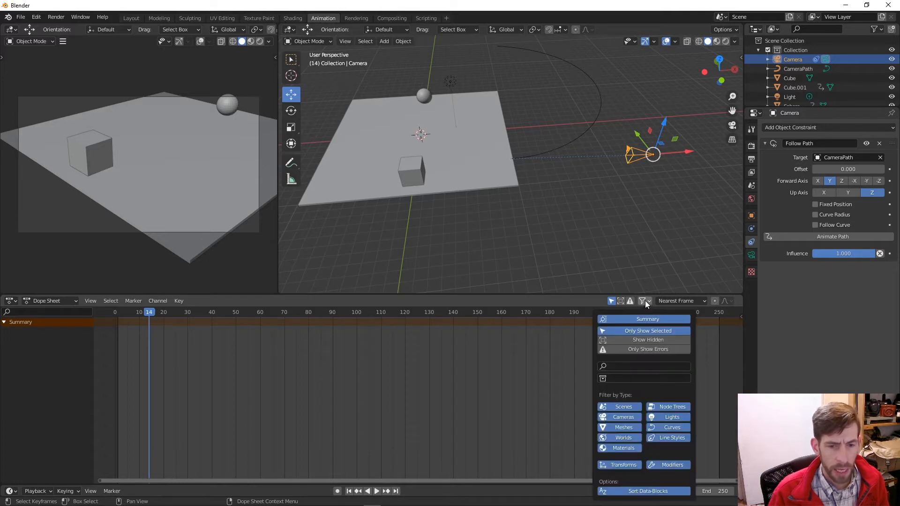
{"action": "left_click", "coordinate": [644, 332]}
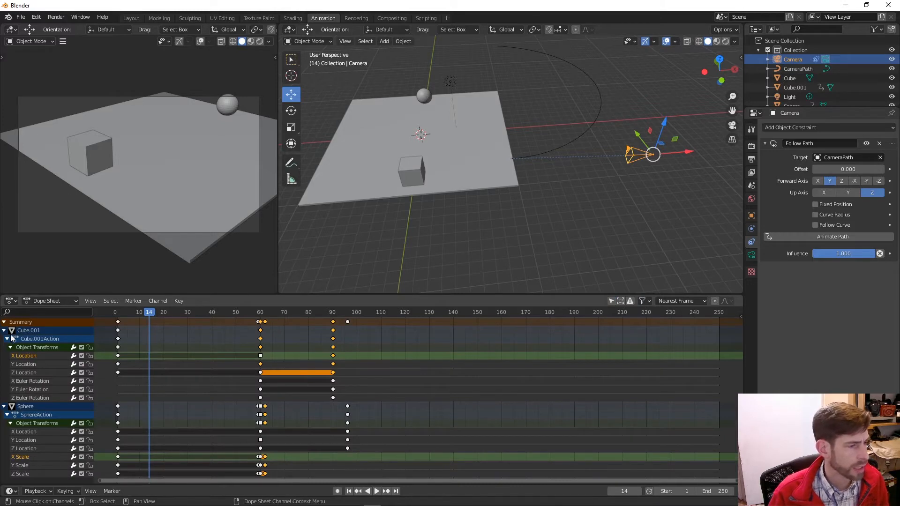
{"action": "left_click", "coordinate": [7, 339]}
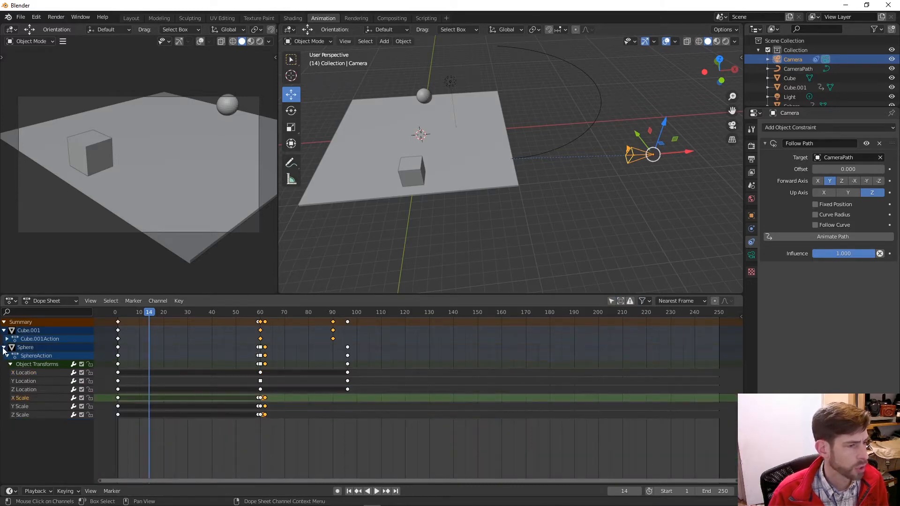
{"action": "left_click", "coordinate": [4, 330]}
{"action": "left_click", "coordinate": [4, 339]}
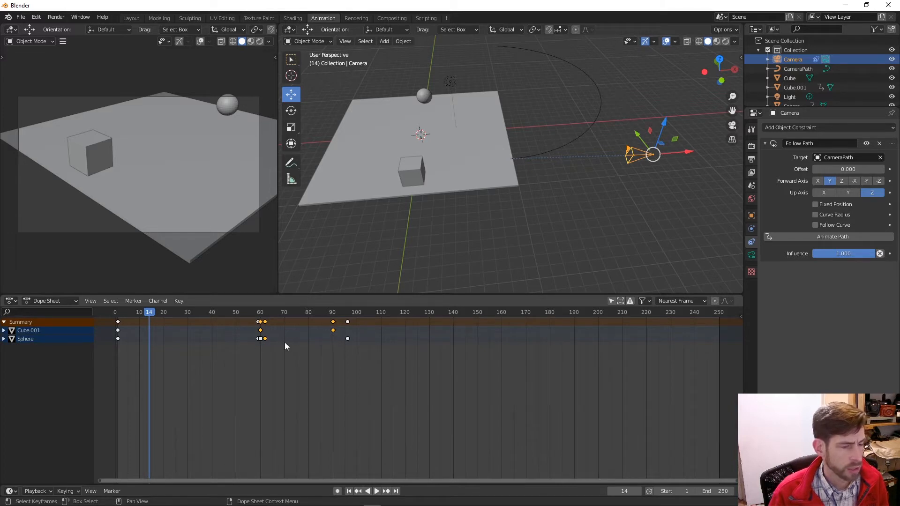
Keyframe the CameraPath curve's Evaluation Time of 0 at frame 1 and expand its channel in the Dope Sheet
{"action": "left_click_drag", "start_coordinate": [152, 313], "coordinate": [117, 317]}
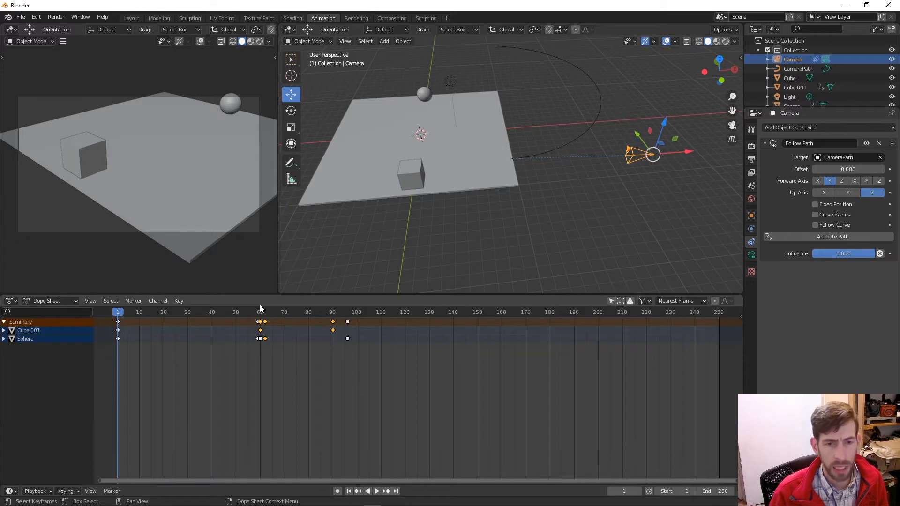
{"action": "left_click", "coordinate": [586, 130]}
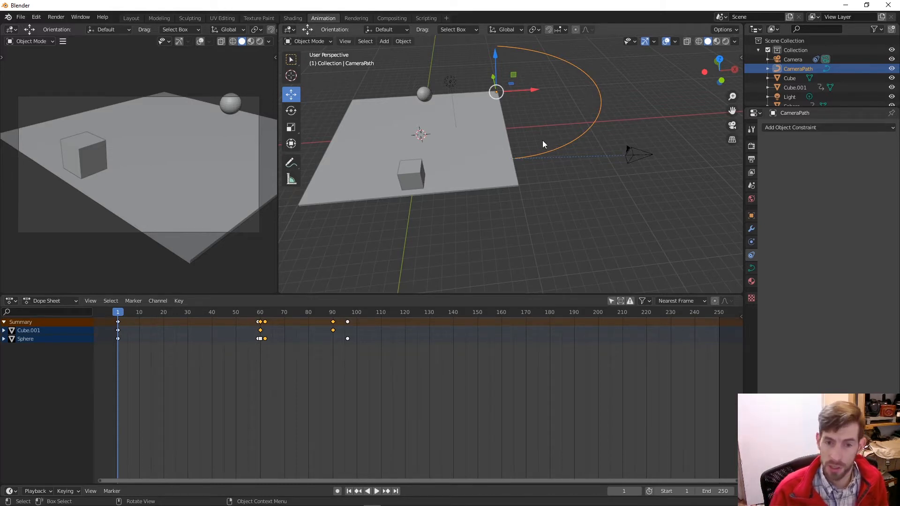
{"action": "left_click", "coordinate": [750, 268]}
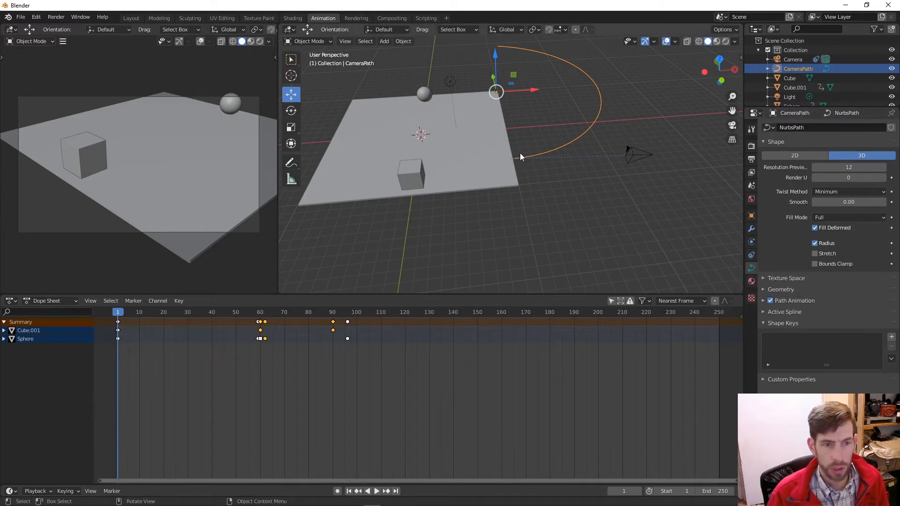
{"action": "left_click", "coordinate": [484, 167]}
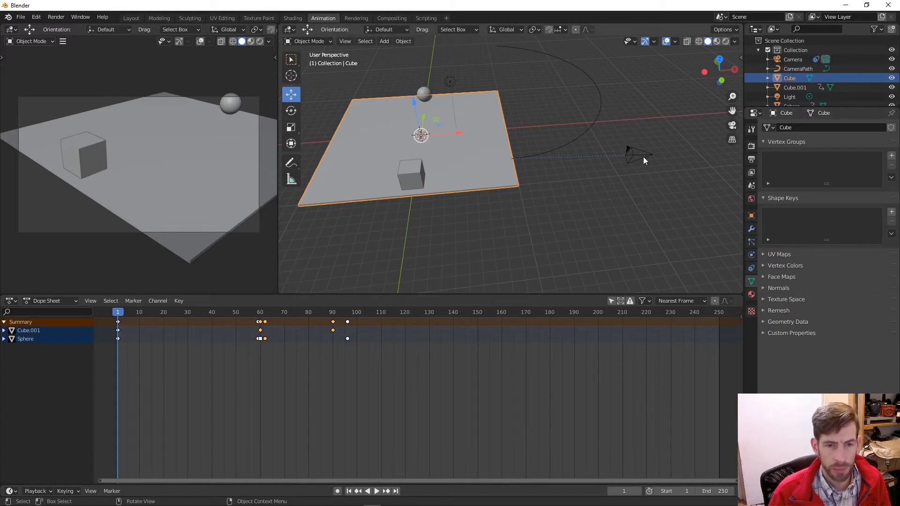
{"action": "left_click", "coordinate": [579, 136]}
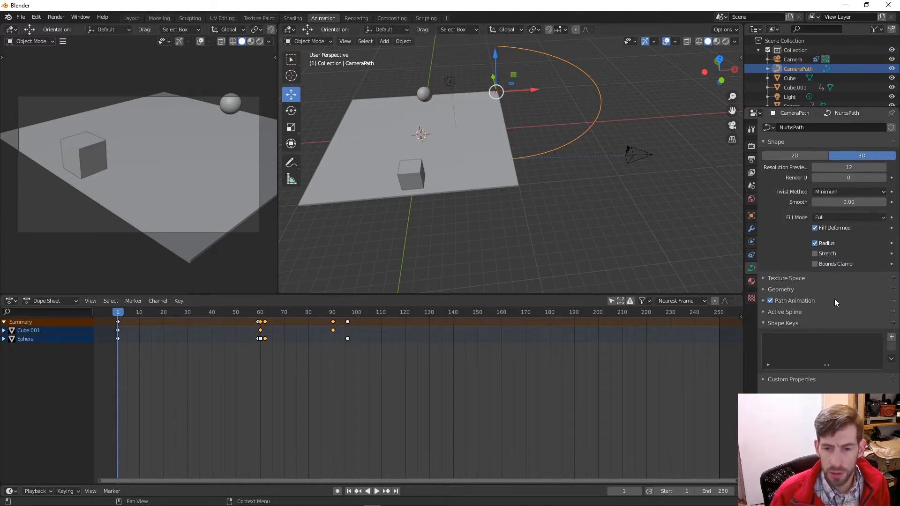
{"action": "left_click", "coordinate": [762, 300]}
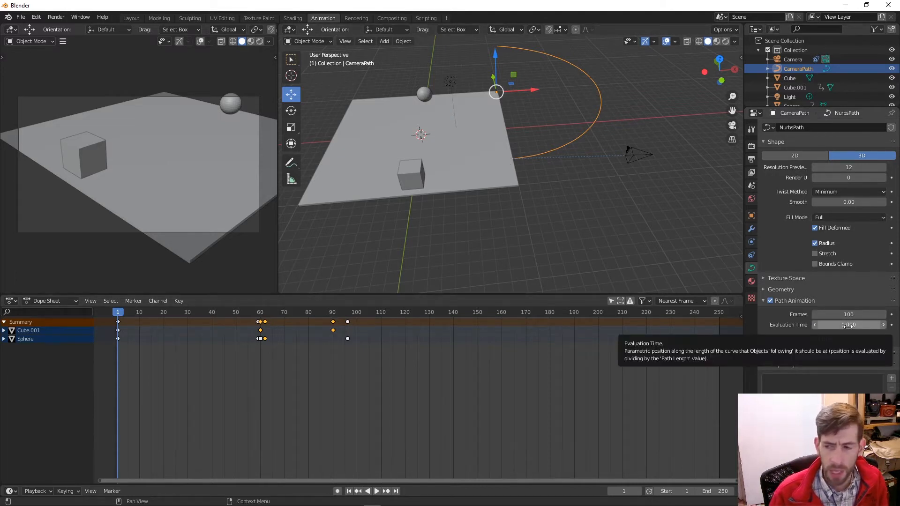
{"action": "key", "text": "i"}
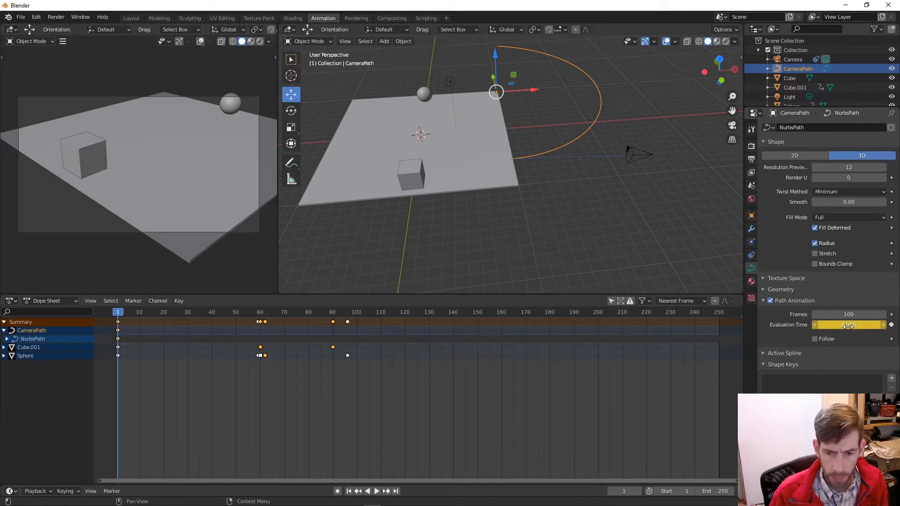
{"action": "left_click", "coordinate": [7, 339]}
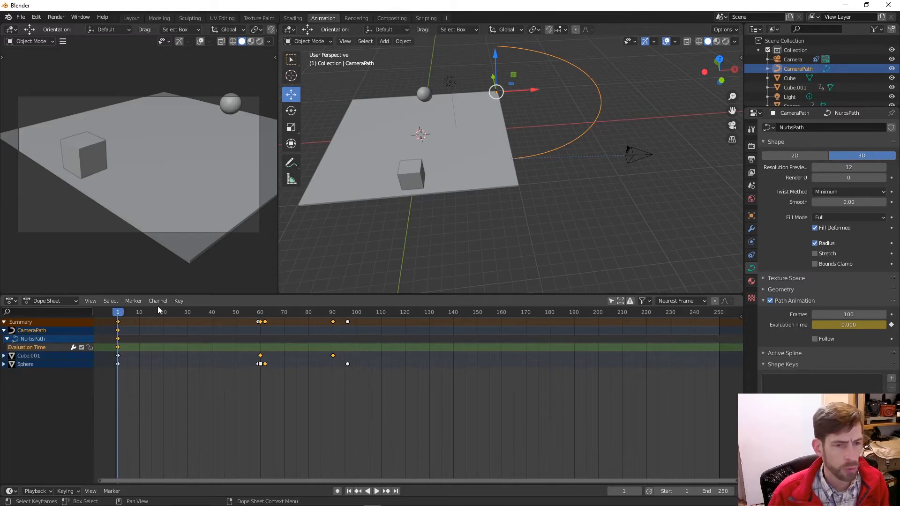
Set the CameraPath curve's Evaluation Time to 100 at frame 100 and keyframe it
{"action": "left_click_drag", "start_coordinate": [192, 312], "coordinate": [359, 323]}
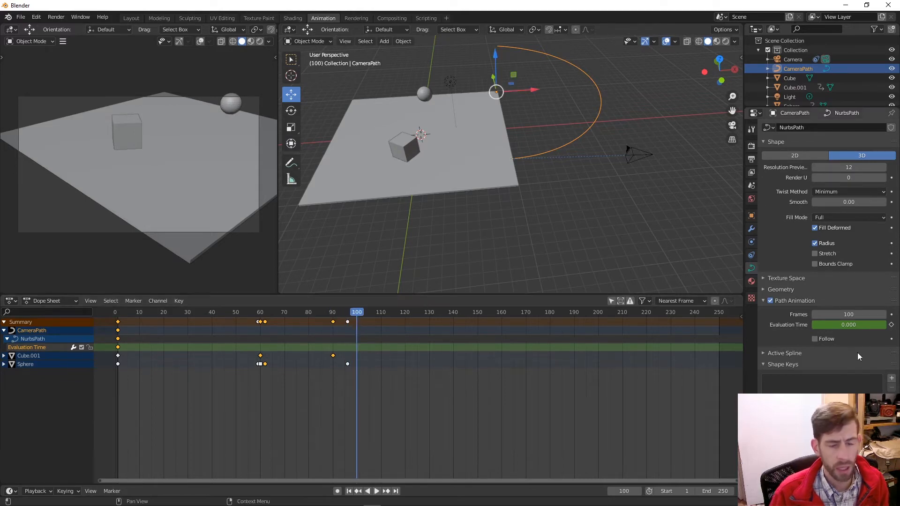
{"action": "left_click", "coordinate": [850, 324]}
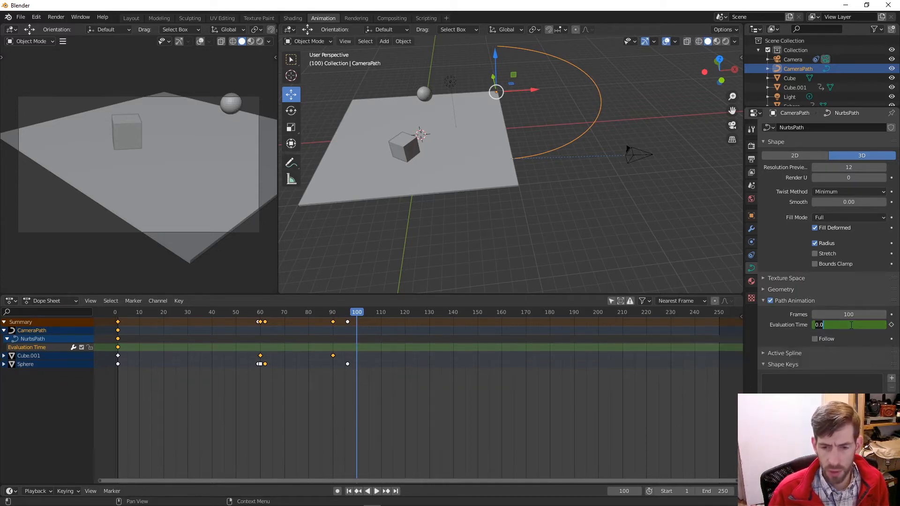
{"action": "type", "text": "1"}
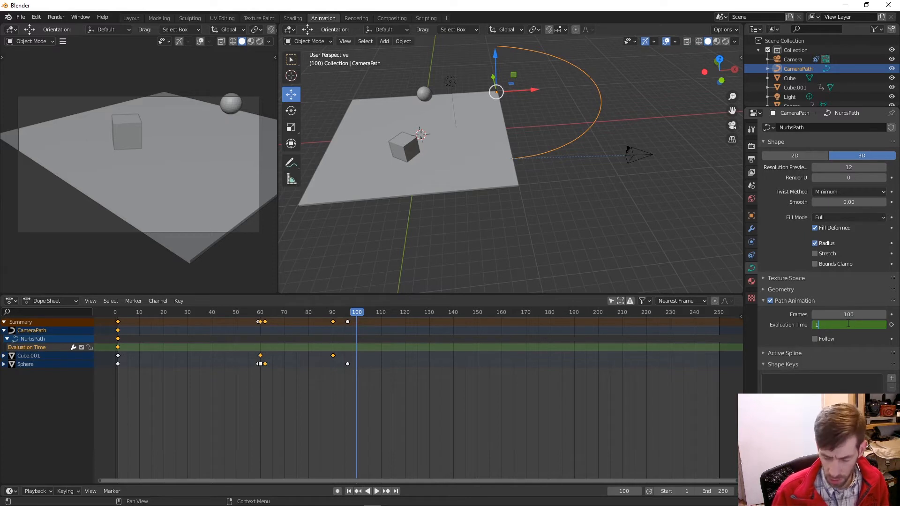
{"action": "type", "text": "00"}
{"action": "key", "text": "Return"}
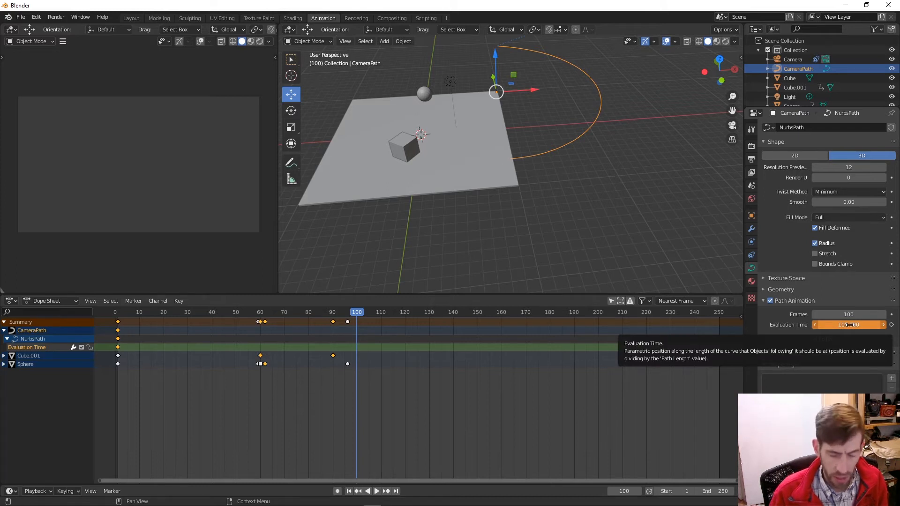
{"action": "key", "text": "i"}
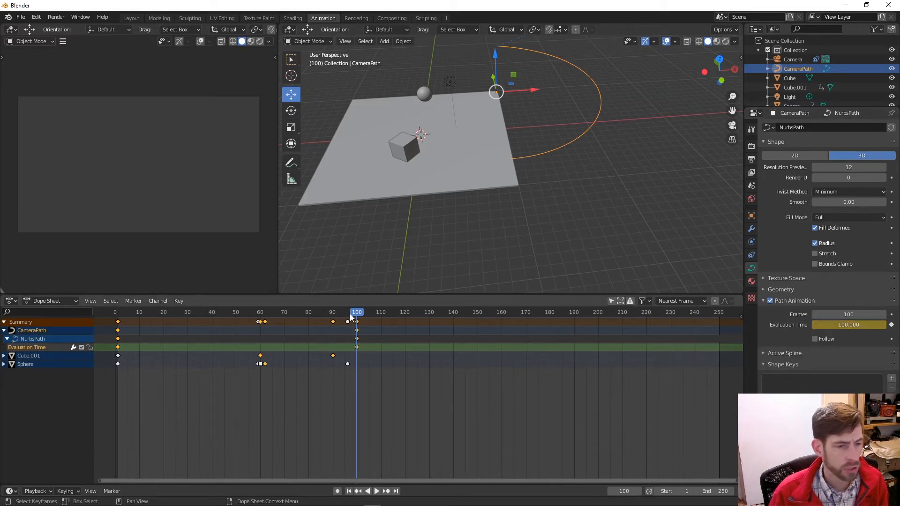
Return to frame 1 and, in top view, move the camera along X and Y to the near end of the CameraPath curve
{"action": "middle_click_drag", "start_coordinate": [514, 141], "coordinate": [586, 133]}
{"action": "left_click_drag", "start_coordinate": [357, 312], "coordinate": [119, 288]}
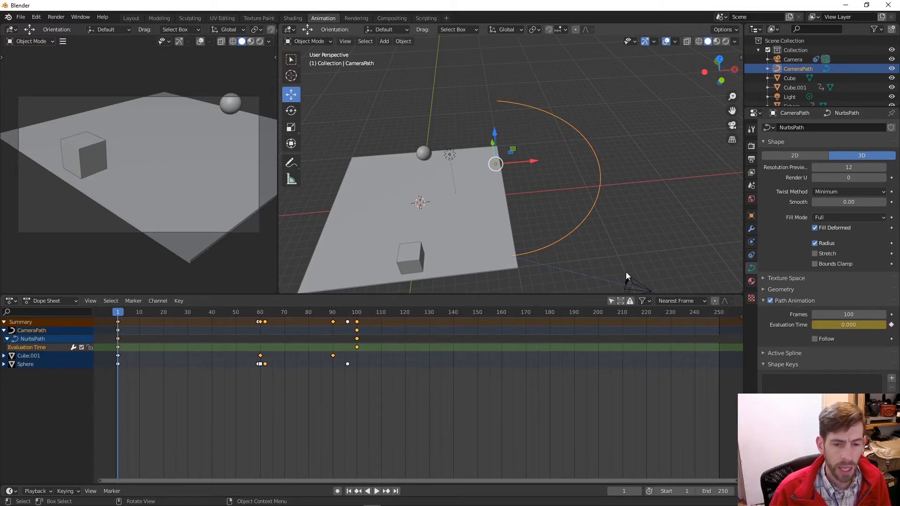
{"action": "left_click", "coordinate": [628, 284]}
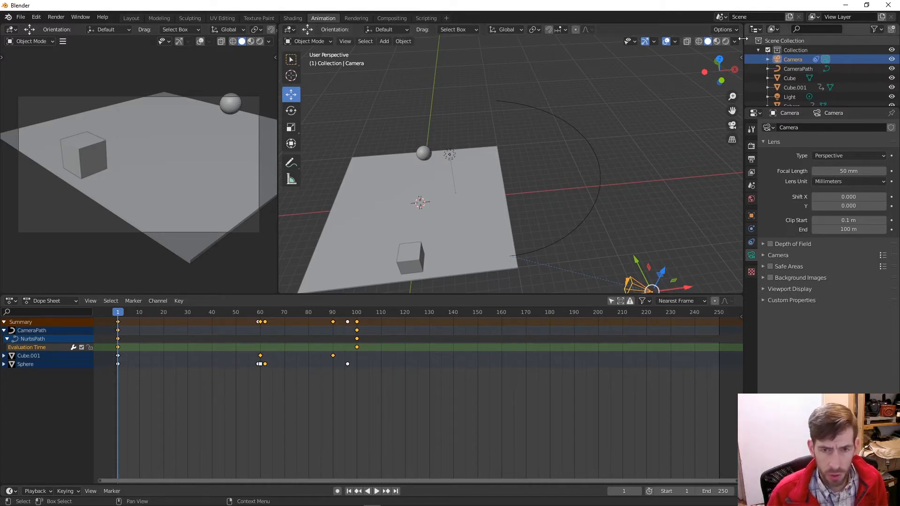
{"action": "left_click", "coordinate": [719, 60]}
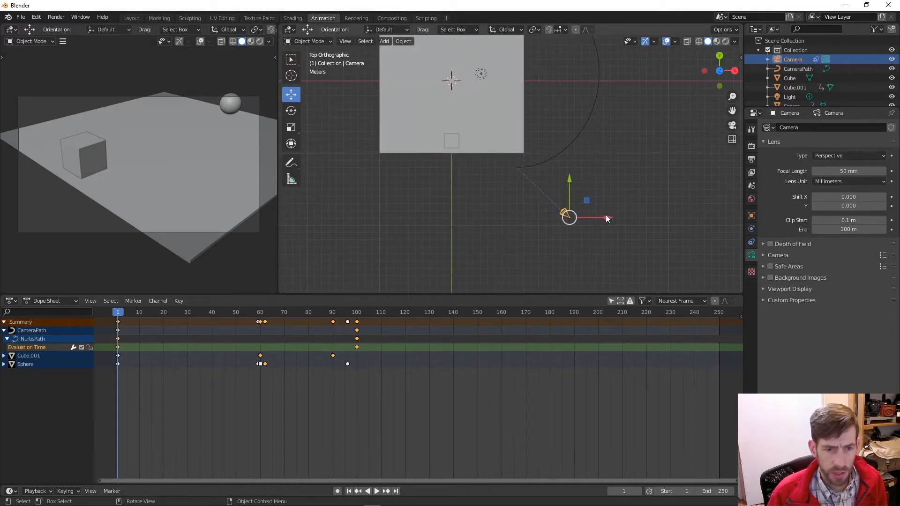
{"action": "left_click_drag", "start_coordinate": [605, 216], "coordinate": [554, 217]}
{"action": "left_click_drag", "start_coordinate": [517, 181], "coordinate": [515, 128]}
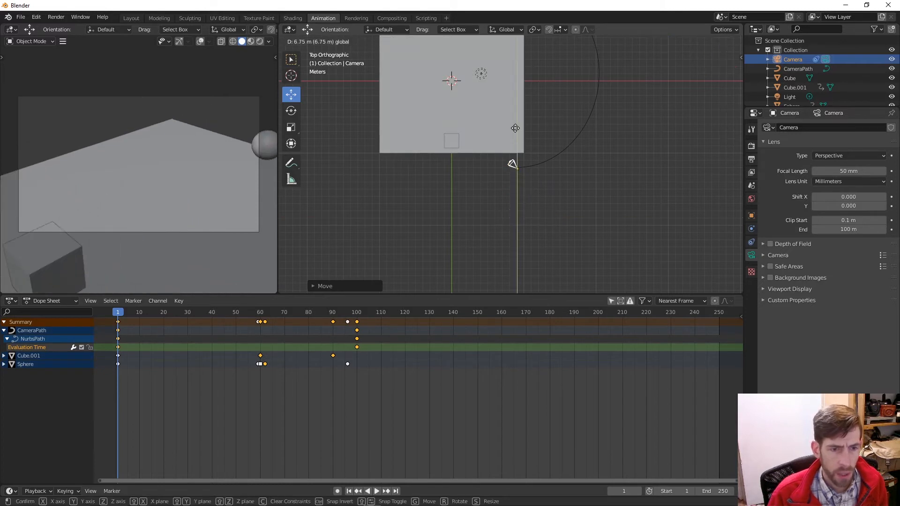
{"action": "right_click", "coordinate": [516, 128]}
{"action": "key", "text": "KP_Decimal"}
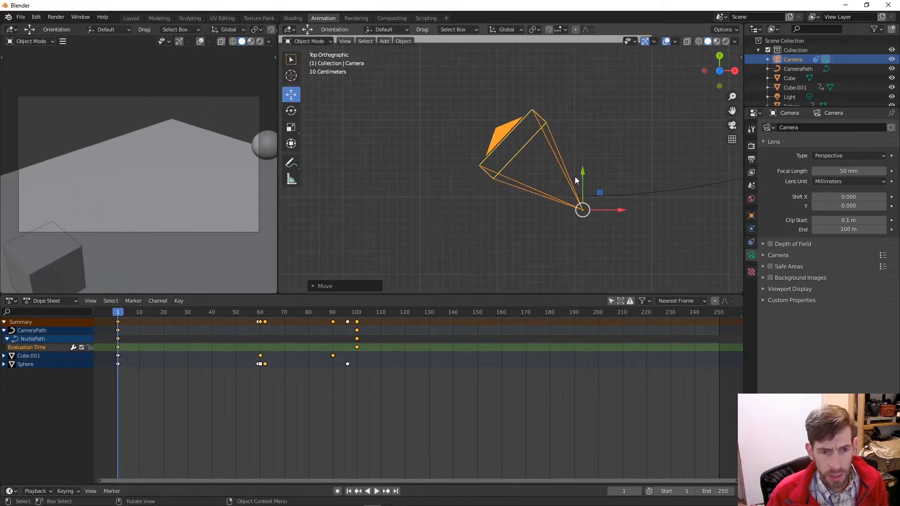
{"action": "left_click_drag", "start_coordinate": [576, 180], "coordinate": [587, 163]}
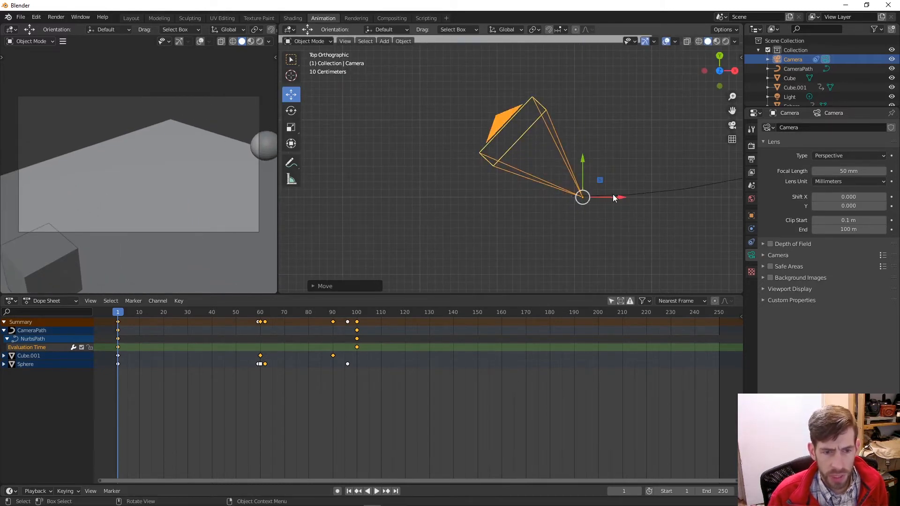
{"action": "left_click_drag", "start_coordinate": [612, 197], "coordinate": [632, 197]}
Fine-tune the camera's X and Y position up close so its origin sits exactly on the curve's end point
{"action": "scroll", "coordinate": [593, 215], "scroll_direction": "up", "scroll_amount": 5}
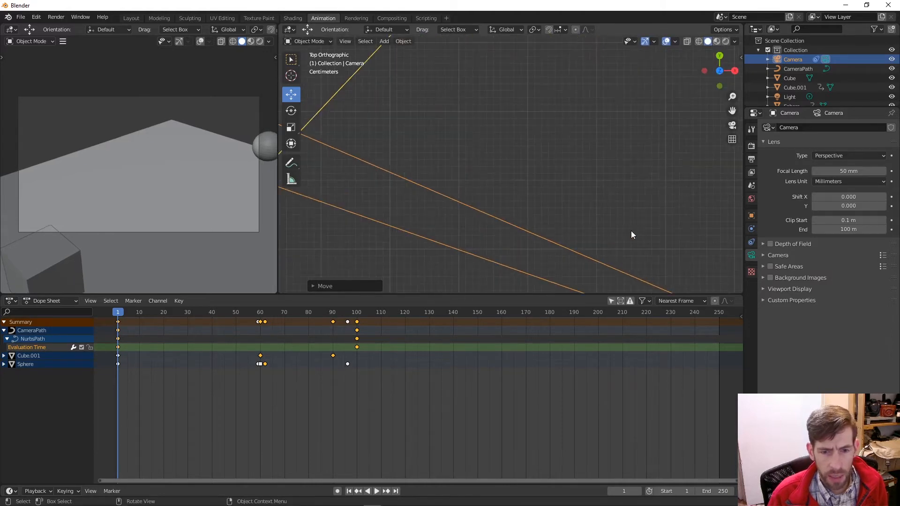
{"action": "scroll", "coordinate": [650, 229], "scroll_direction": "down", "scroll_amount": 4}
{"action": "middle_click_drag", "start_coordinate": [575, 218], "coordinate": [416, 153], "text": "shift"}
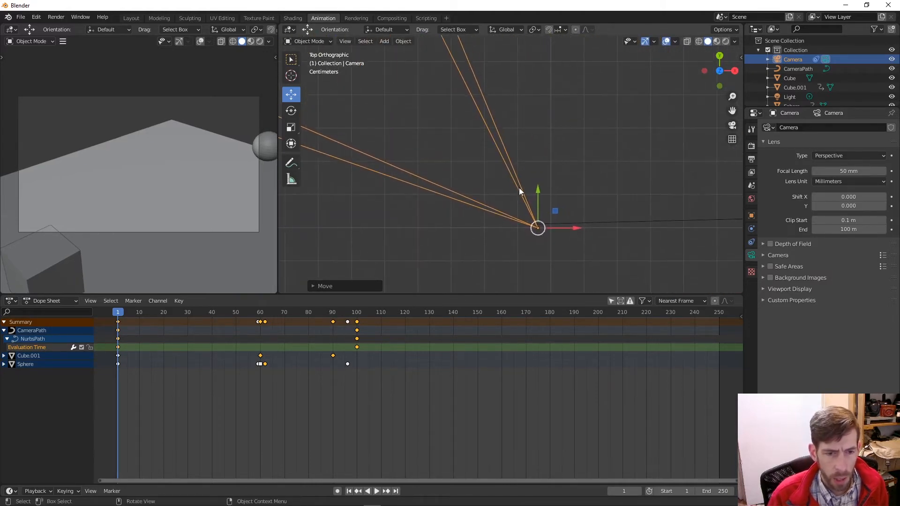
{"action": "left_click_drag", "start_coordinate": [535, 190], "coordinate": [535, 186]}
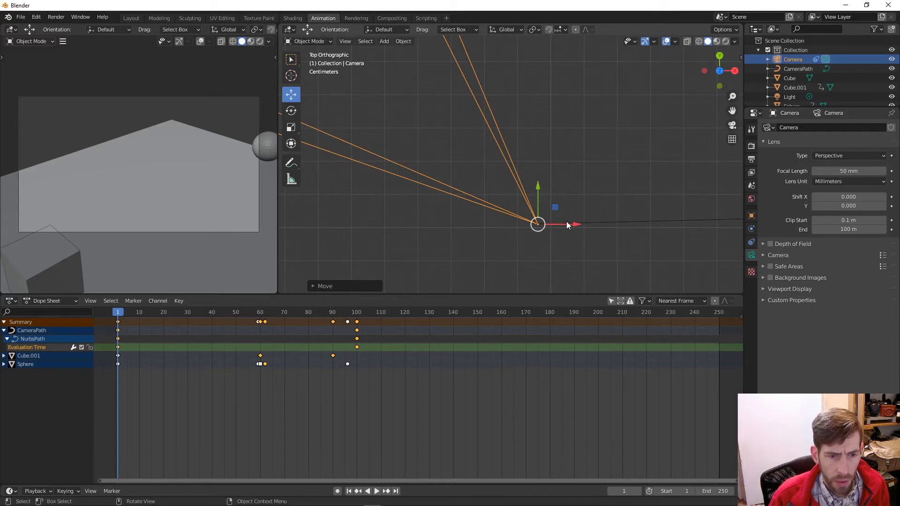
{"action": "left_click_drag", "start_coordinate": [576, 224], "coordinate": [595, 233]}
{"action": "left_click", "coordinate": [560, 198]}
{"action": "left_click", "coordinate": [558, 233]}
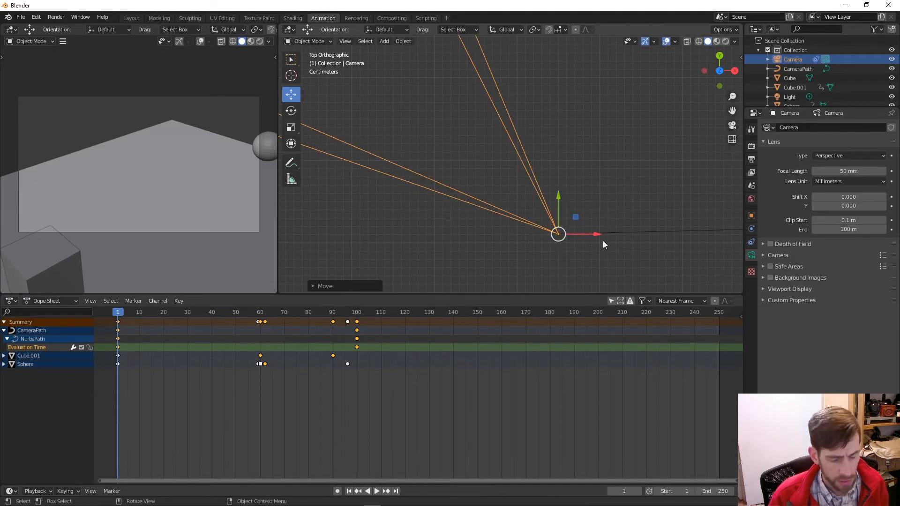
In the right side view, lower the camera along Z until its origin lies at the height of the curve
{"action": "left_click", "coordinate": [734, 71]}
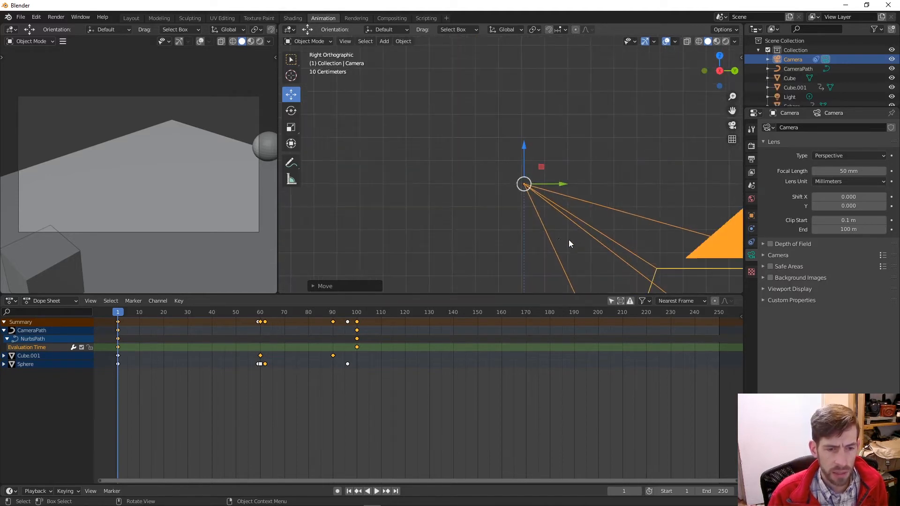
{"action": "scroll", "coordinate": [557, 238], "scroll_direction": "down", "scroll_amount": 6}
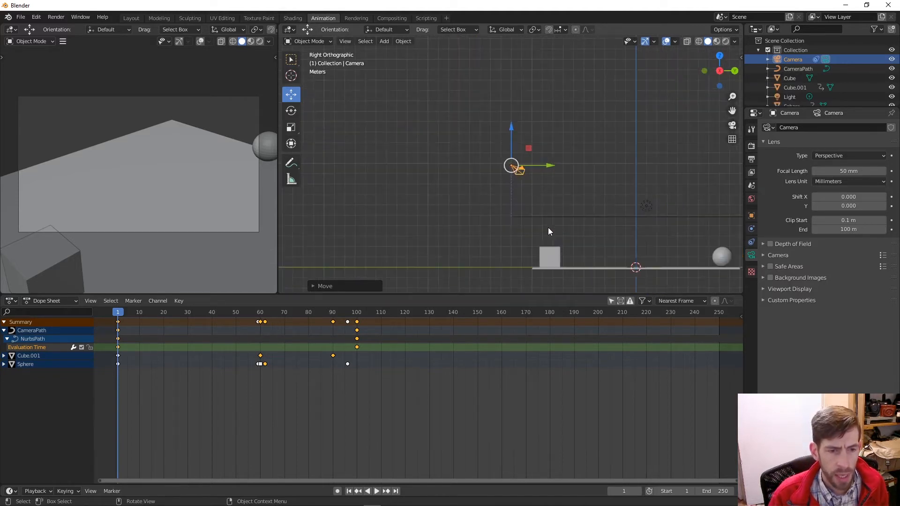
{"action": "scroll", "coordinate": [522, 161], "scroll_direction": "up", "scroll_amount": 3}
{"action": "left_click_drag", "start_coordinate": [512, 159], "coordinate": [511, 218]}
{"action": "scroll", "coordinate": [496, 267], "scroll_direction": "up", "scroll_amount": 5}
{"action": "middle_click_drag", "start_coordinate": [527, 274], "coordinate": [519, 69], "text": "shift"}
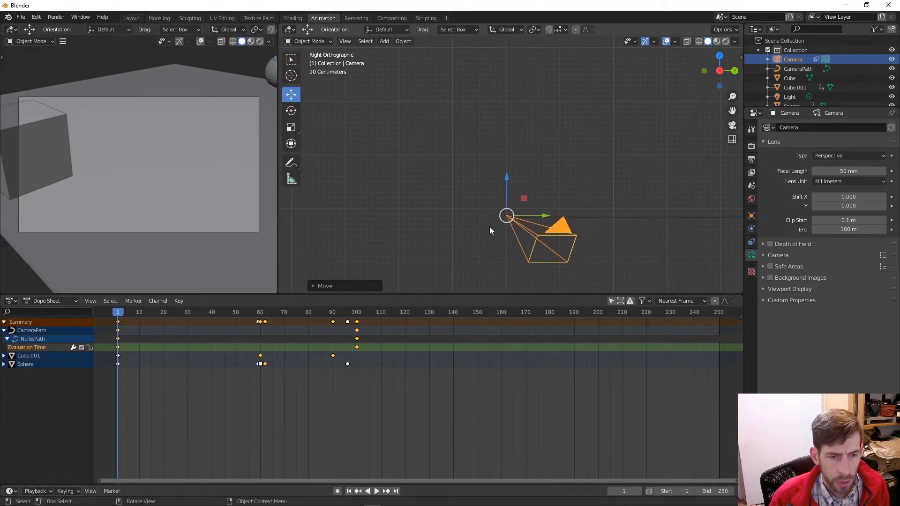
{"action": "scroll", "coordinate": [490, 227], "scroll_direction": "up", "scroll_amount": 5}
{"action": "middle_click_drag", "start_coordinate": [506, 249], "coordinate": [519, 128], "text": "shift"}
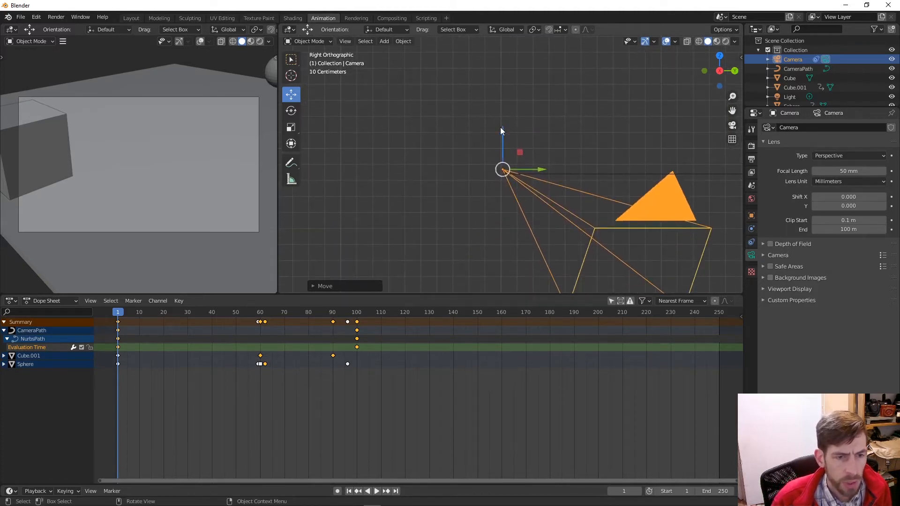
{"action": "key", "text": "g"}
{"action": "key", "text": "z"}
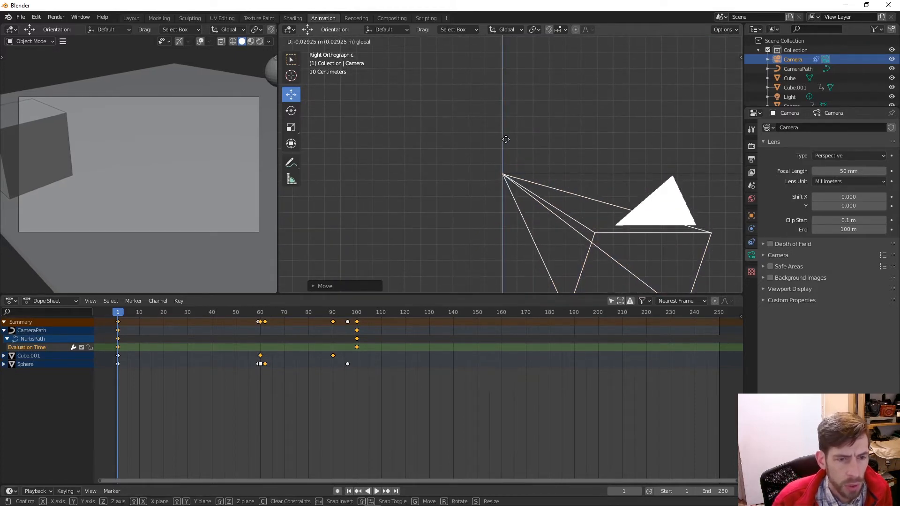
{"action": "left_click", "coordinate": [505, 138]}
Scrub through the animation to check how the camera travels along the curve and what it sees
{"action": "middle_click_drag", "start_coordinate": [505, 139], "coordinate": [567, 198]}
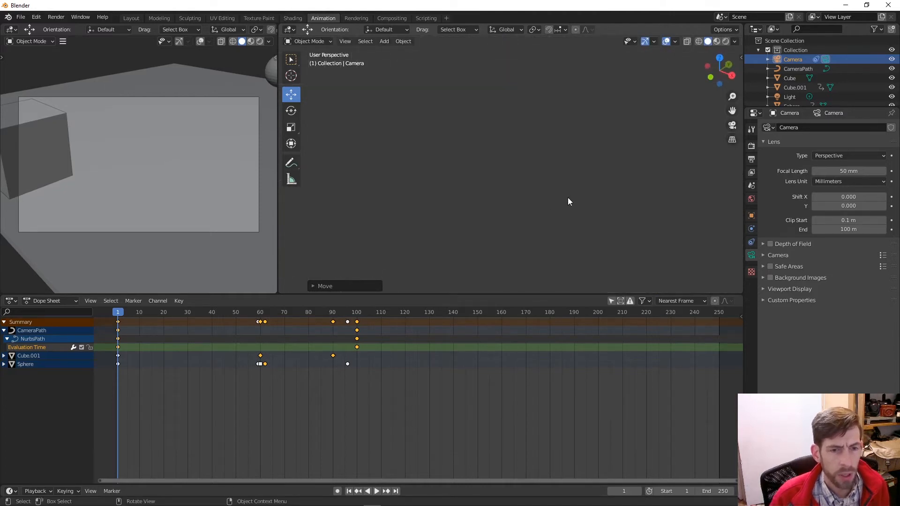
{"action": "scroll", "coordinate": [560, 194], "scroll_direction": "down", "scroll_amount": 5}
{"action": "middle_click_drag", "start_coordinate": [484, 167], "coordinate": [537, 185]}
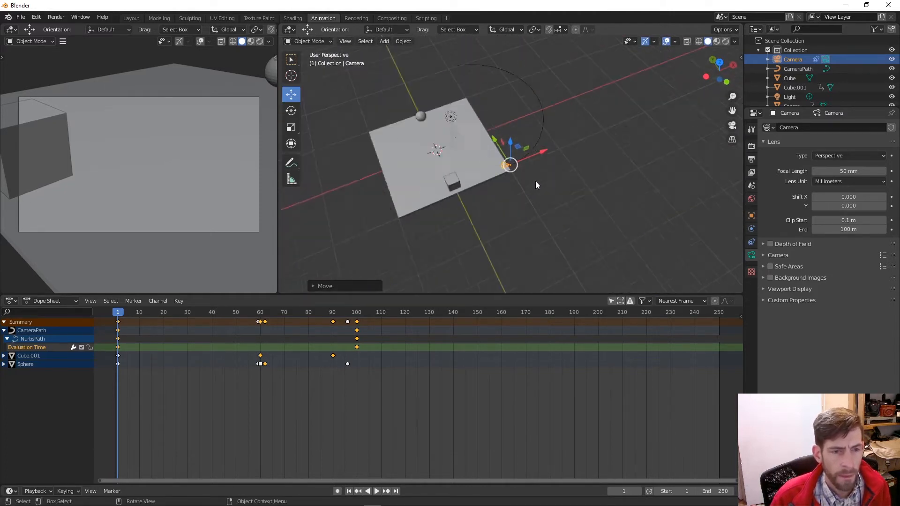
{"action": "scroll", "coordinate": [535, 181], "scroll_direction": "down", "scroll_amount": 4}
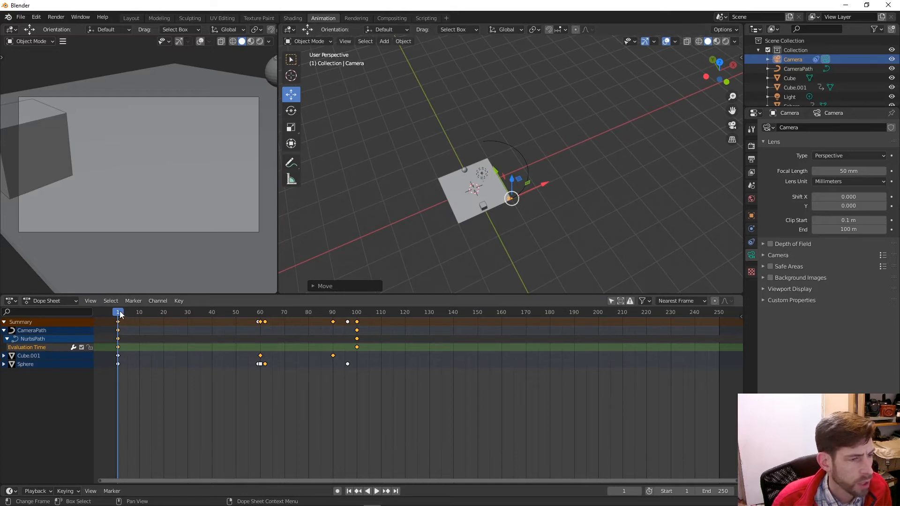
{"action": "left_click_drag", "start_coordinate": [120, 315], "coordinate": [291, 285]}
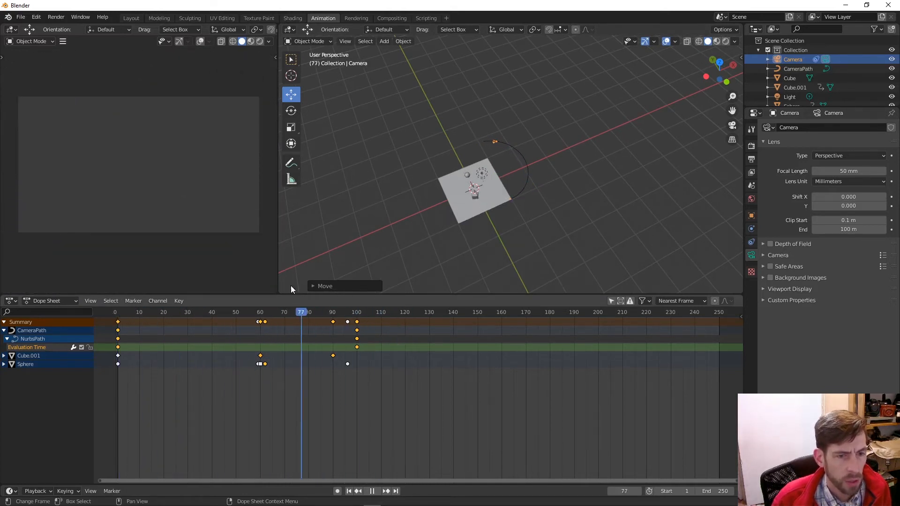
{"action": "key", "text": "Escape"}
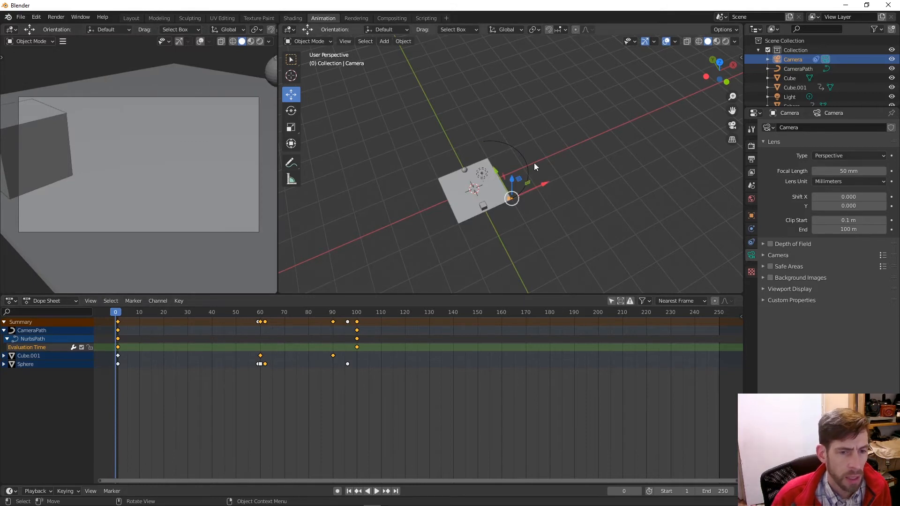
Try lowering the control point at the start of the CameraPath curve in Edit Mode, undo the move and return to Object Mode
{"action": "left_click", "coordinate": [526, 165]}
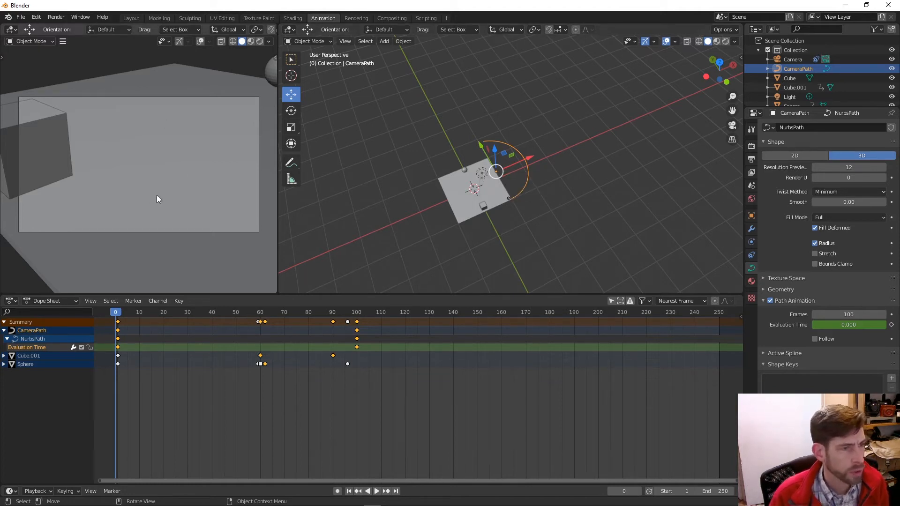
{"action": "middle_click_drag", "start_coordinate": [526, 224], "coordinate": [510, 168]}
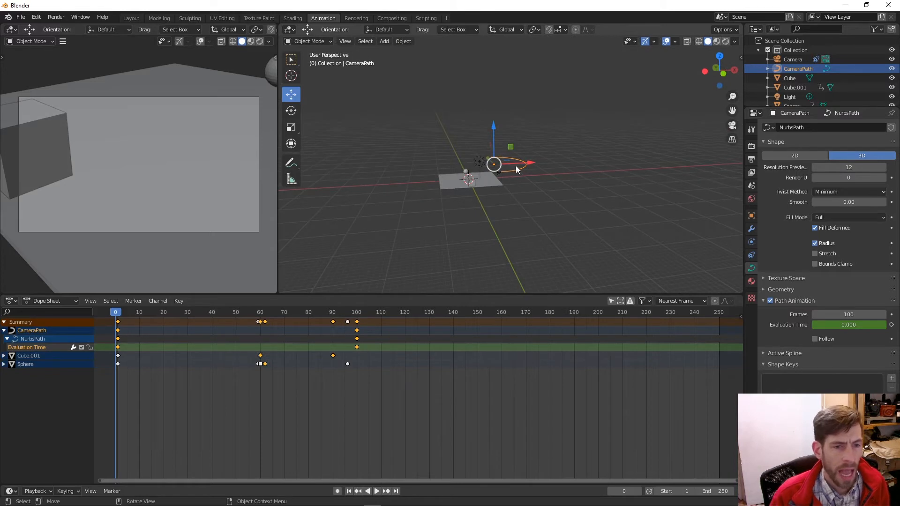
{"action": "left_click", "coordinate": [332, 44]}
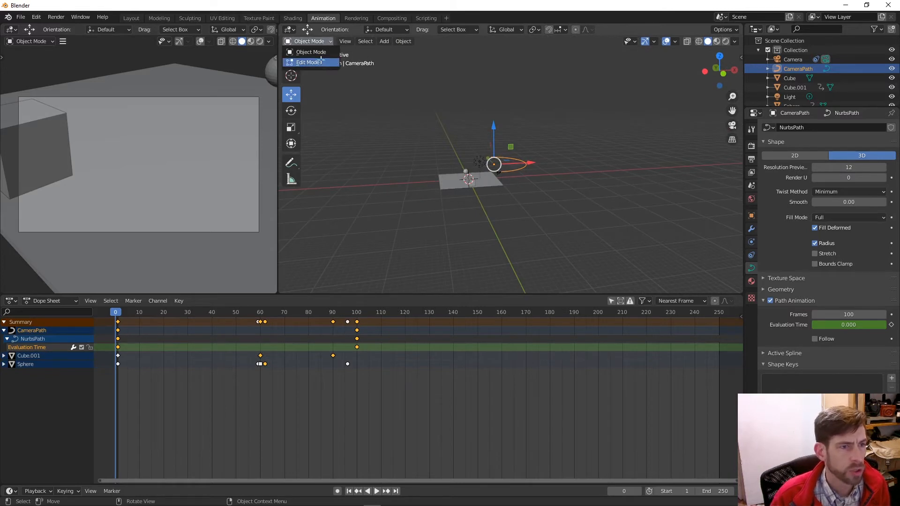
{"action": "left_click", "coordinate": [322, 58]}
{"action": "left_click", "coordinate": [501, 172]}
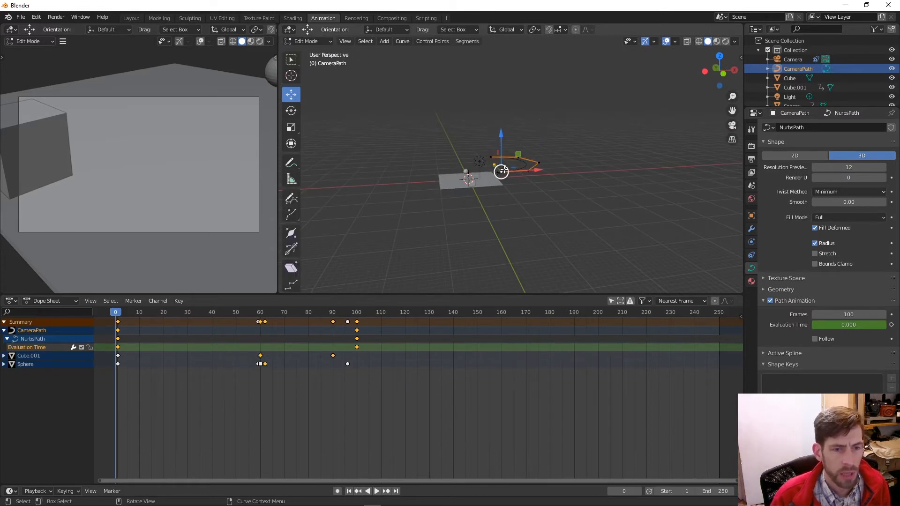
{"action": "left_click_drag", "start_coordinate": [500, 138], "coordinate": [500, 148]}
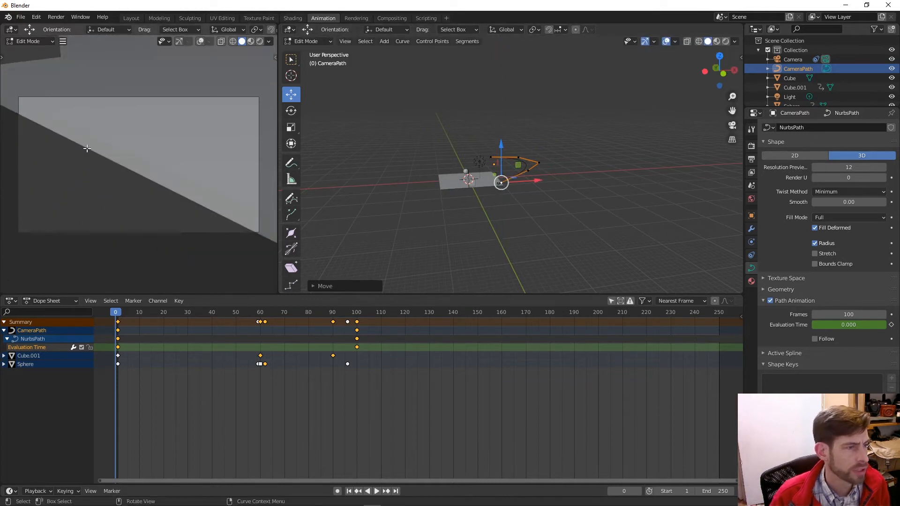
{"action": "key", "text": "ctrl+z"}
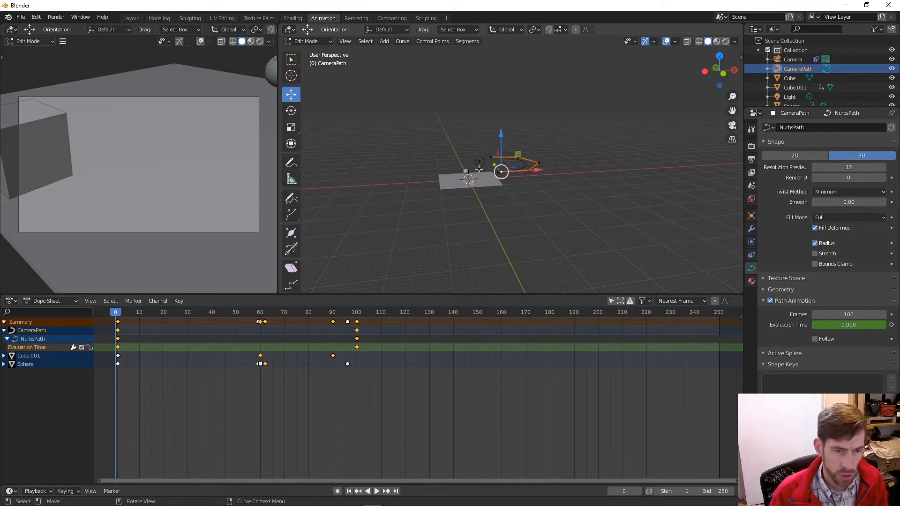
{"action": "key", "text": "Tab"}
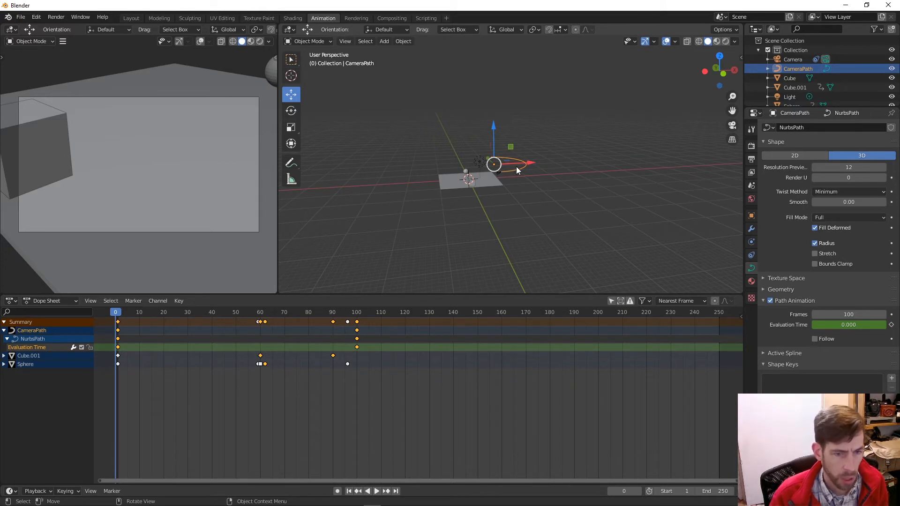
Add a Plain Axes empty at the centre of the platform
{"action": "middle_click_drag", "start_coordinate": [609, 182], "coordinate": [568, 198]}
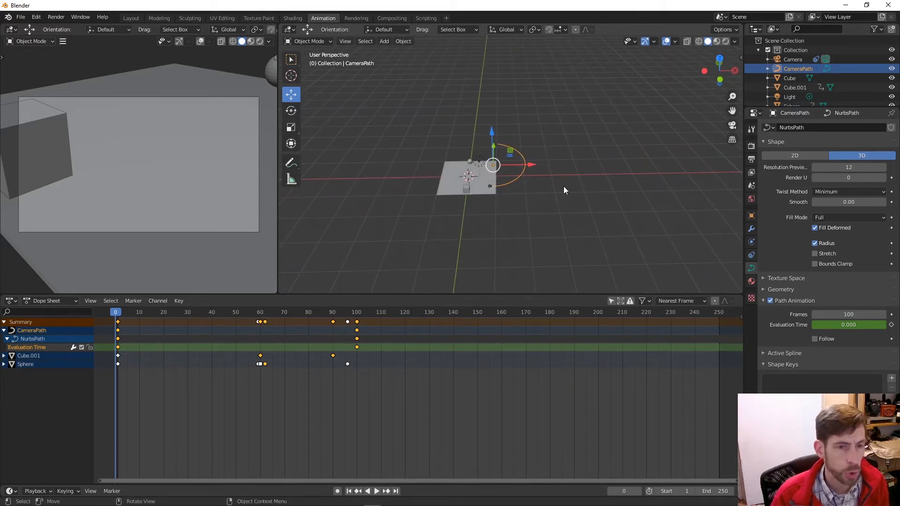
{"action": "scroll", "coordinate": [471, 185], "scroll_direction": "up", "scroll_amount": 5}
{"action": "middle_click_drag", "start_coordinate": [454, 202], "coordinate": [387, 206]}
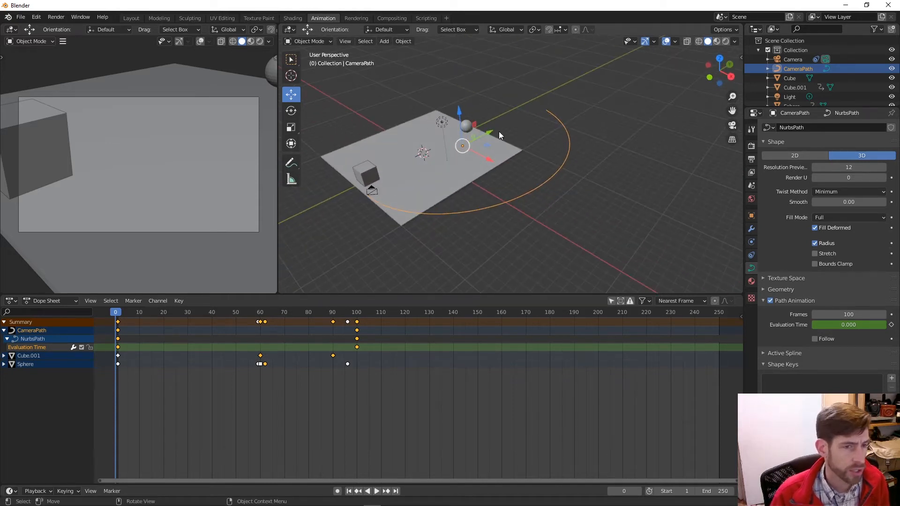
{"action": "left_click", "coordinate": [436, 154]}
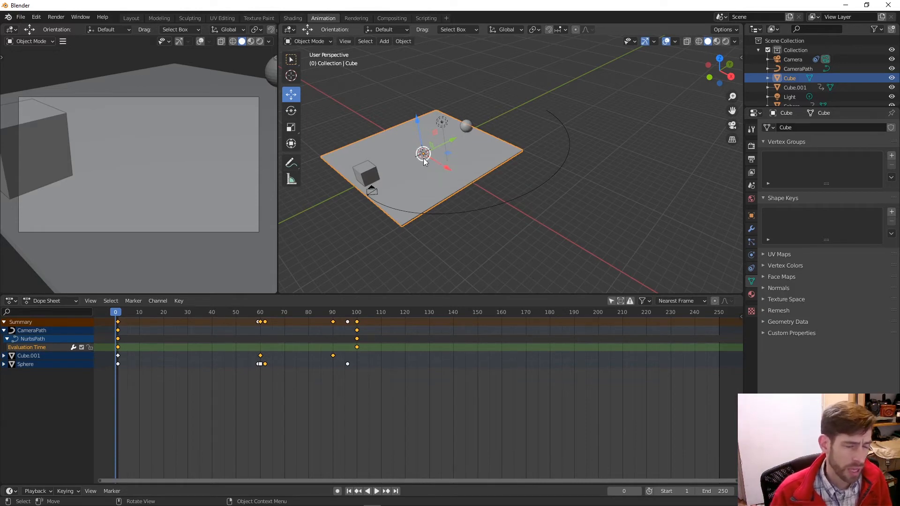
{"action": "left_click", "coordinate": [366, 170]}
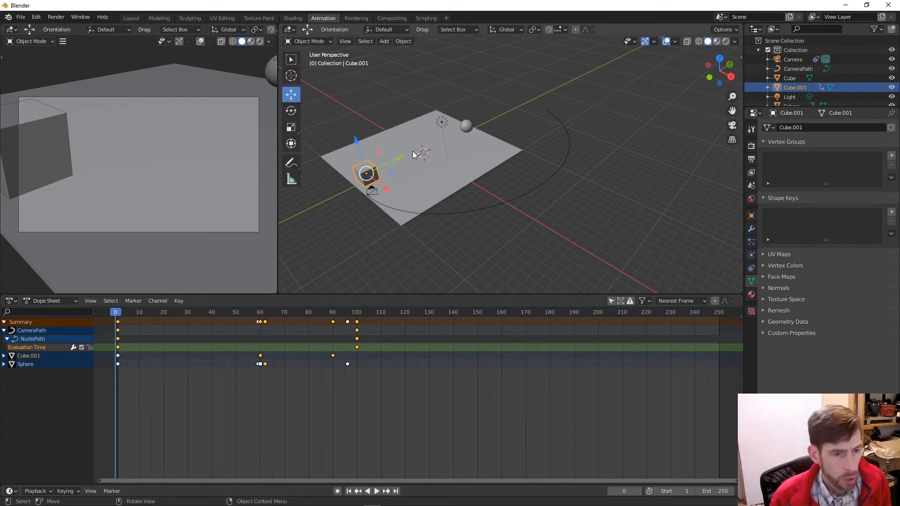
{"action": "left_click", "coordinate": [384, 42]}
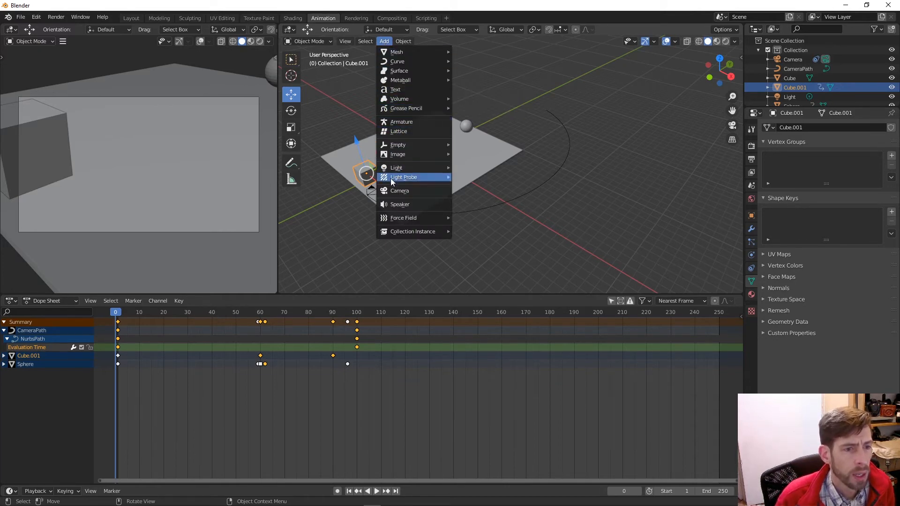
{"action": "mouse_move", "coordinate": [396, 146]}
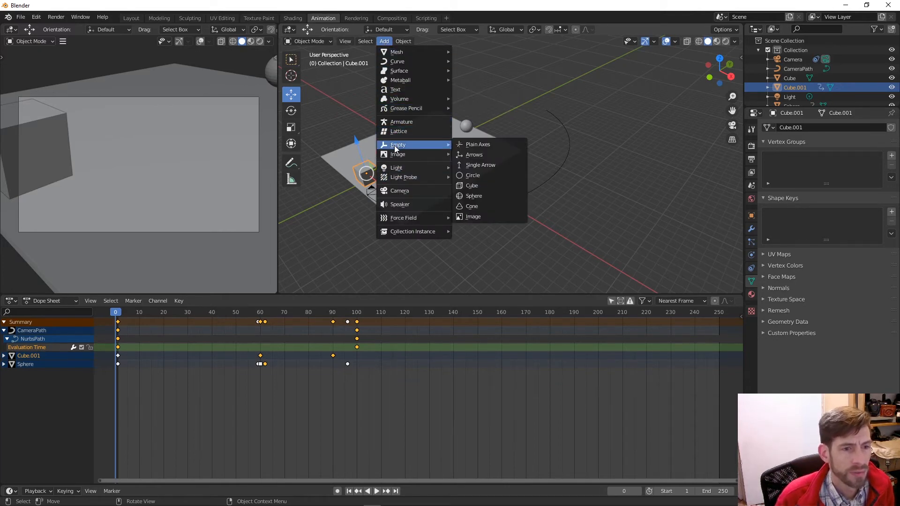
{"action": "left_click", "coordinate": [494, 143]}
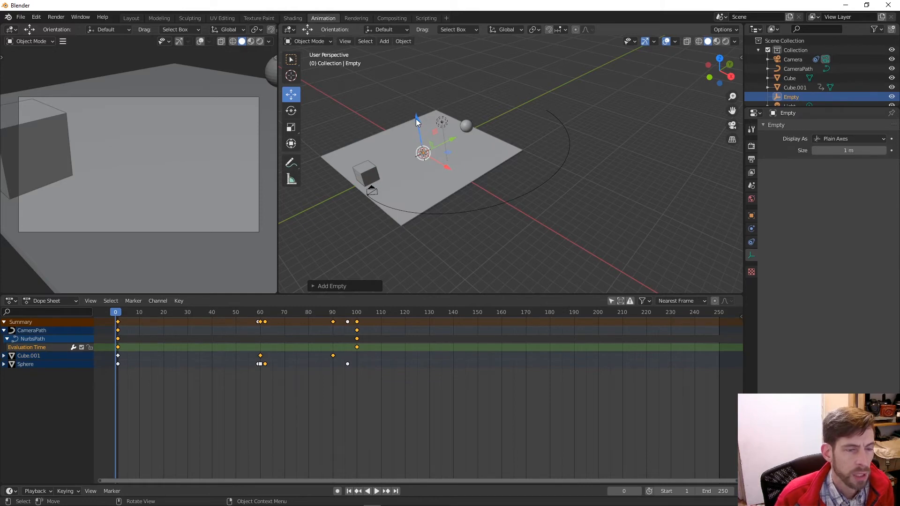
Raise the new empty along Z to a height of about 2.07 m above the platform
{"action": "left_click_drag", "start_coordinate": [415, 119], "coordinate": [412, 104]}
{"action": "middle_click_drag", "start_coordinate": [457, 160], "coordinate": [472, 125]}
{"action": "left_click_drag", "start_coordinate": [393, 94], "coordinate": [395, 98]}
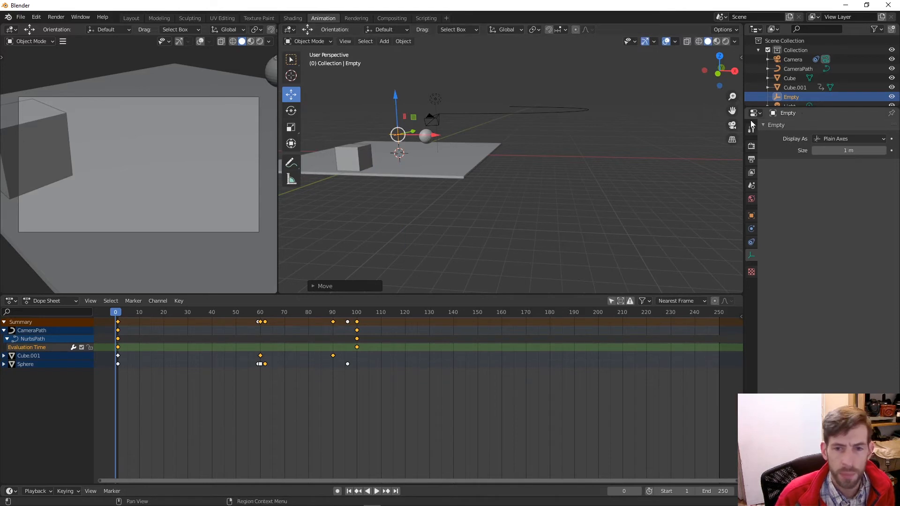
Rename the empty to CameraTarget and lower it along Z to about 1.26 m
{"action": "left_click", "coordinate": [751, 216]}
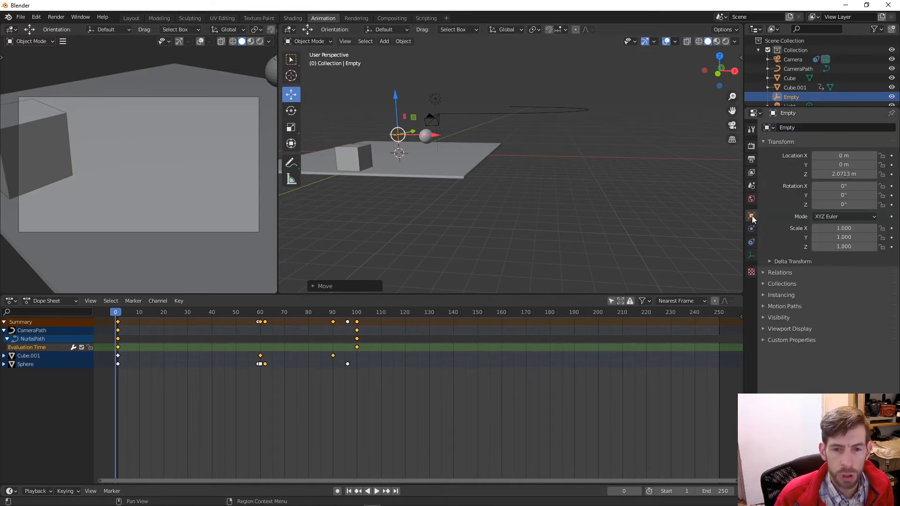
{"action": "left_click", "coordinate": [800, 129]}
{"action": "type", "text": "Cam"}
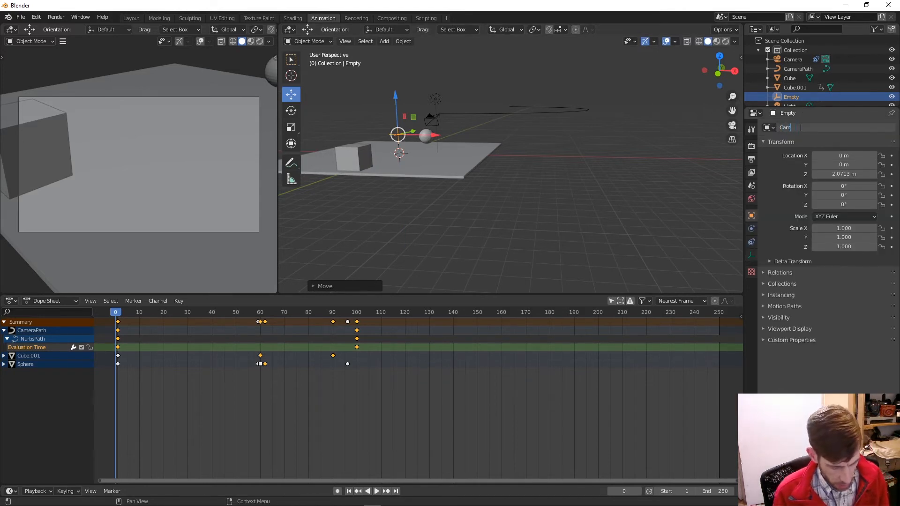
{"action": "type", "text": "eraTa"}
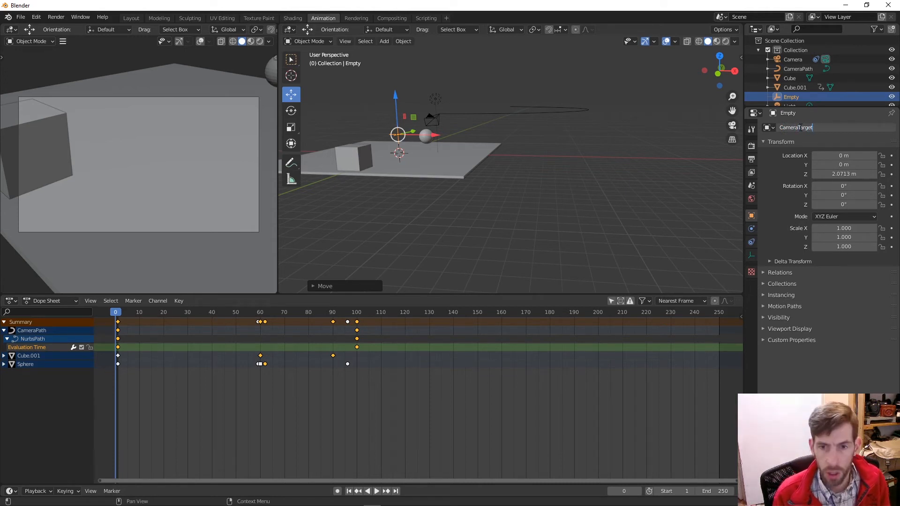
{"action": "type", "text": "rget"}
{"action": "key", "text": "Return"}
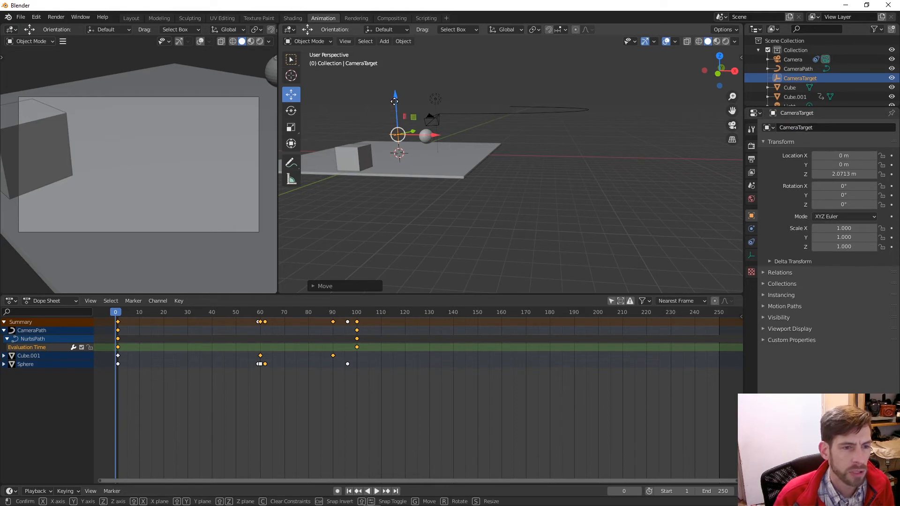
{"action": "left_click_drag", "start_coordinate": [396, 100], "coordinate": [394, 106]}
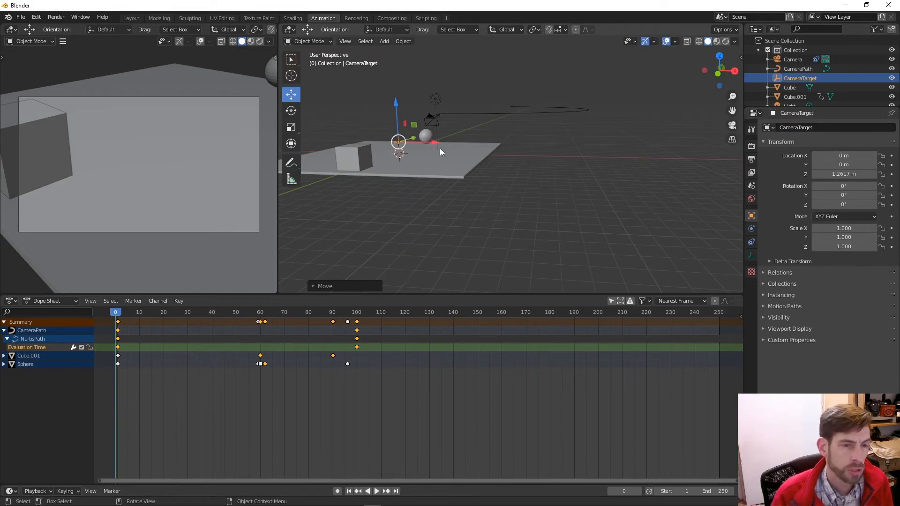
Add a Track To constraint to the camera and set CameraTarget as its target
{"action": "middle_click_drag", "start_coordinate": [440, 149], "coordinate": [409, 230]}
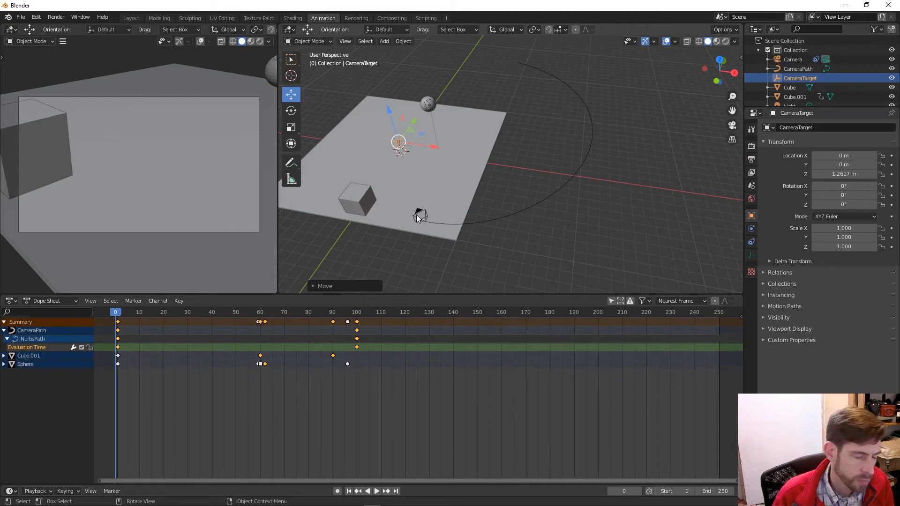
{"action": "left_click", "coordinate": [417, 216]}
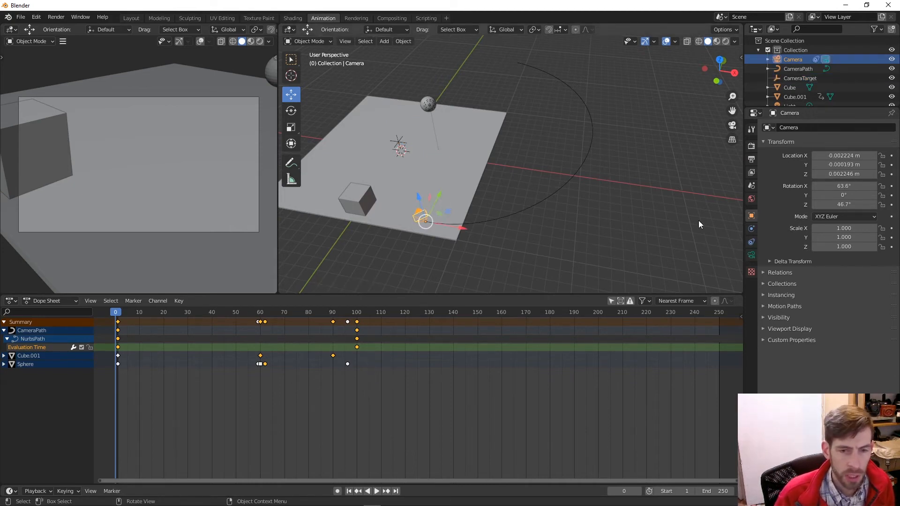
{"action": "left_click", "coordinate": [750, 242]}
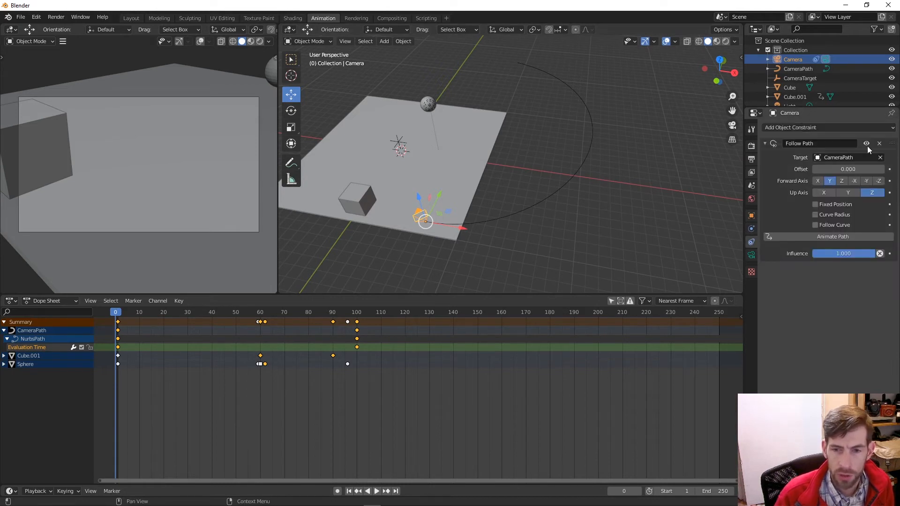
{"action": "left_click", "coordinate": [864, 128]}
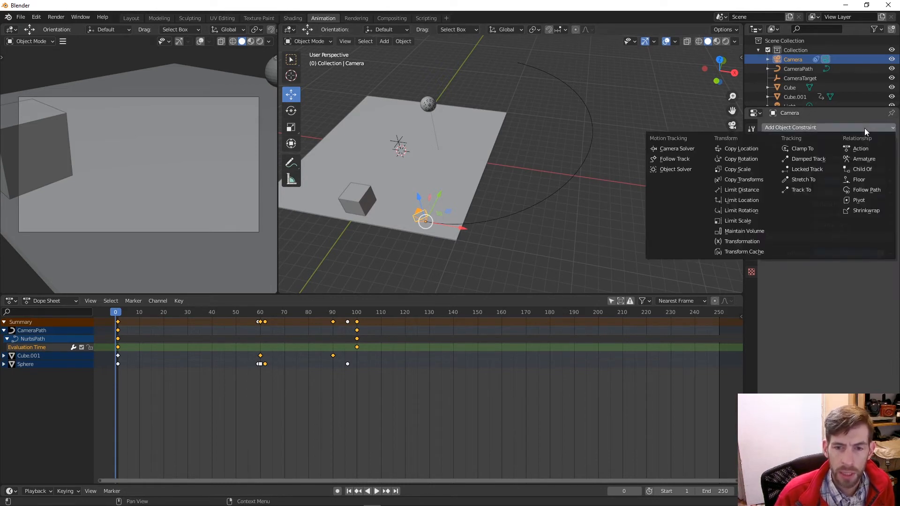
{"action": "left_click", "coordinate": [788, 190]}
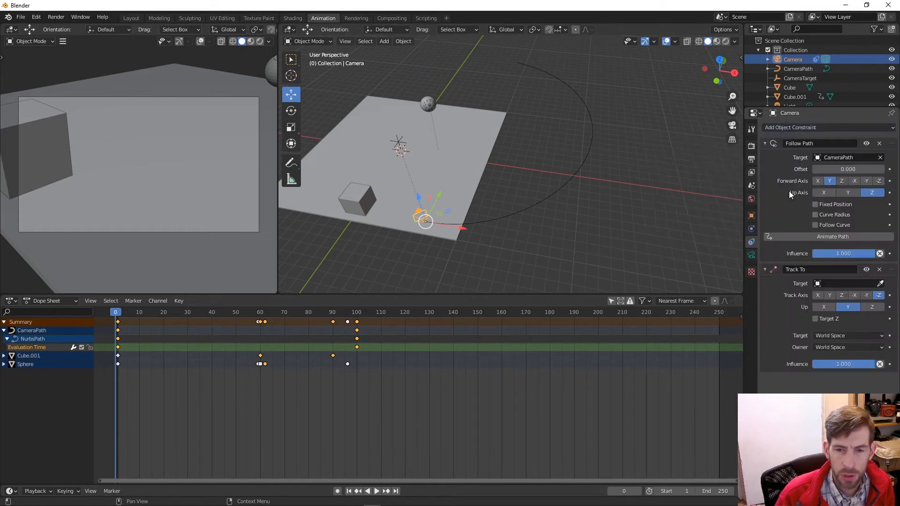
{"action": "left_click", "coordinate": [831, 281]}
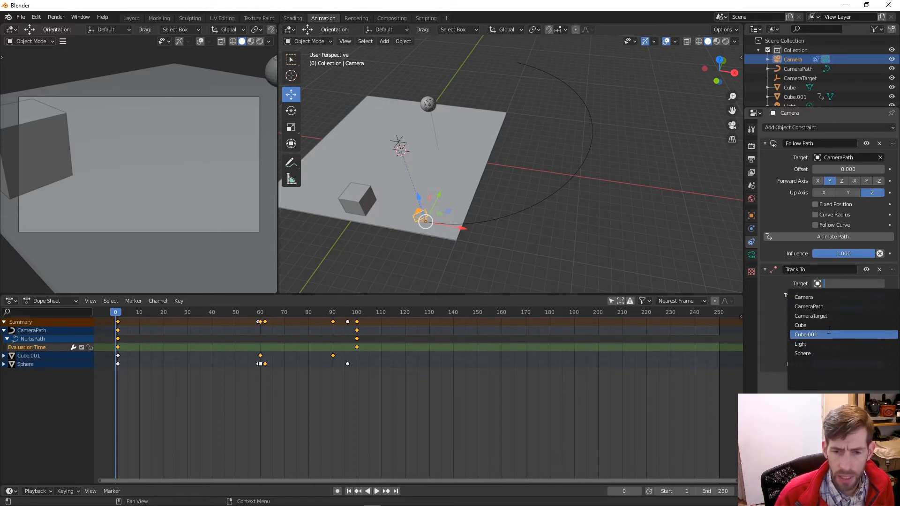
{"action": "left_click", "coordinate": [832, 315]}
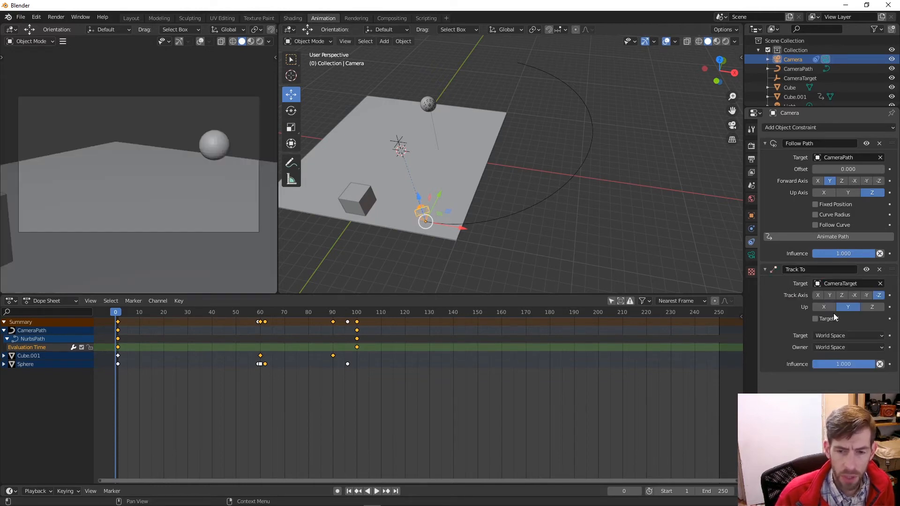
{"action": "left_click", "coordinate": [853, 282]}
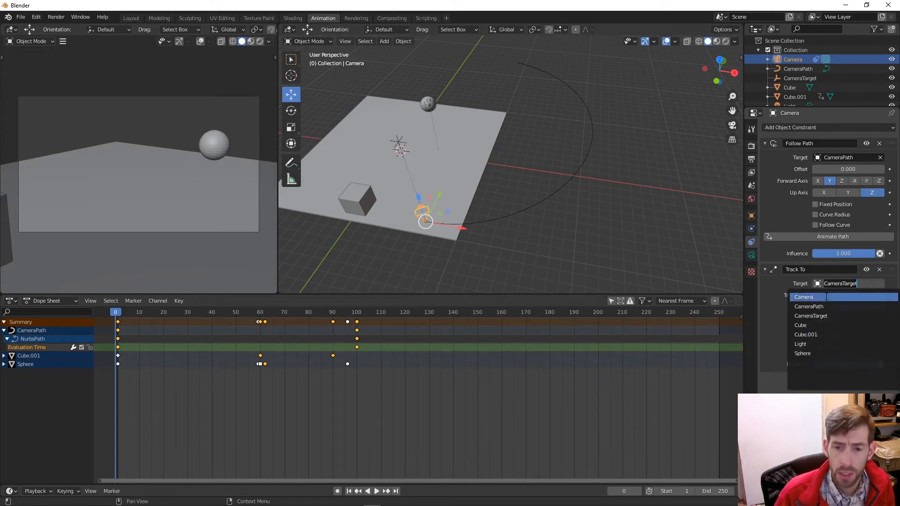
{"action": "left_click", "coordinate": [821, 316]}
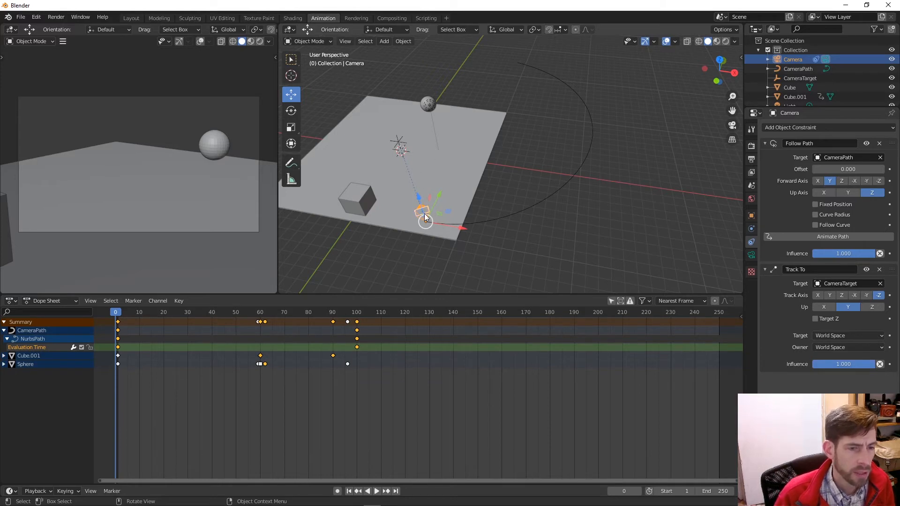
Preview the start of the animation with the camera tracking its target
{"action": "key", "text": "space"}
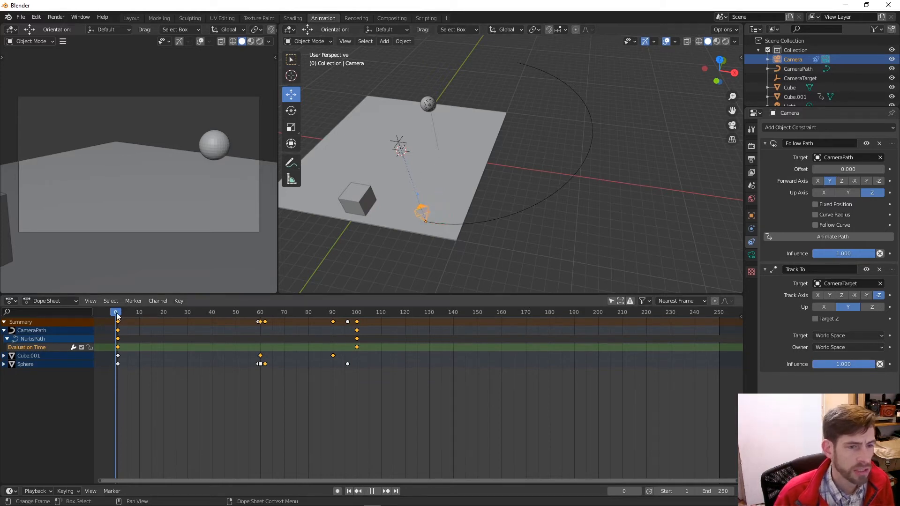
{"action": "left_click_drag", "start_coordinate": [116, 316], "coordinate": [108, 266]}
{"action": "key", "text": "space"}
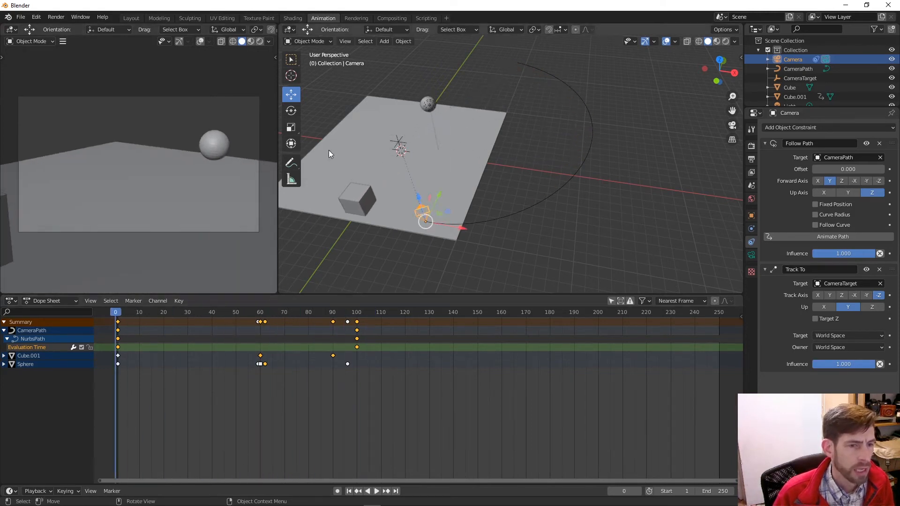
Try moving CameraTarget along Y to see how the camera turns with it, undoing each move
{"action": "left_click", "coordinate": [399, 145]}
{"action": "left_click_drag", "start_coordinate": [416, 123], "coordinate": [423, 144]}
{"action": "key", "text": "ctrl+z"}
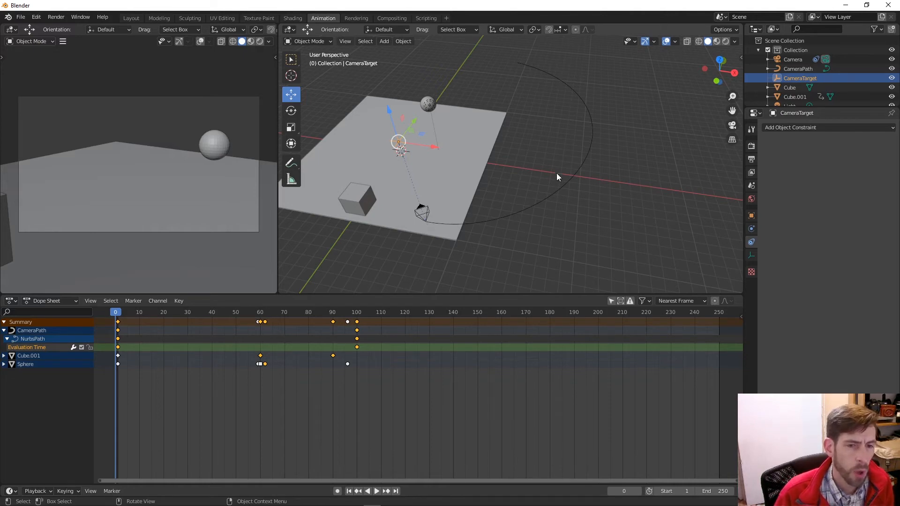
{"action": "mouse_move", "coordinate": [412, 123]}
{"action": "left_mouse_down"}
{"action": "mouse_move", "coordinate": [394, 188]}
{"action": "mouse_move", "coordinate": [422, 137]}
{"action": "mouse_move", "coordinate": [388, 188]}
{"action": "mouse_move", "coordinate": [419, 138]}
{"action": "left_mouse_up"}
{"action": "key", "text": "ctrl+z"}
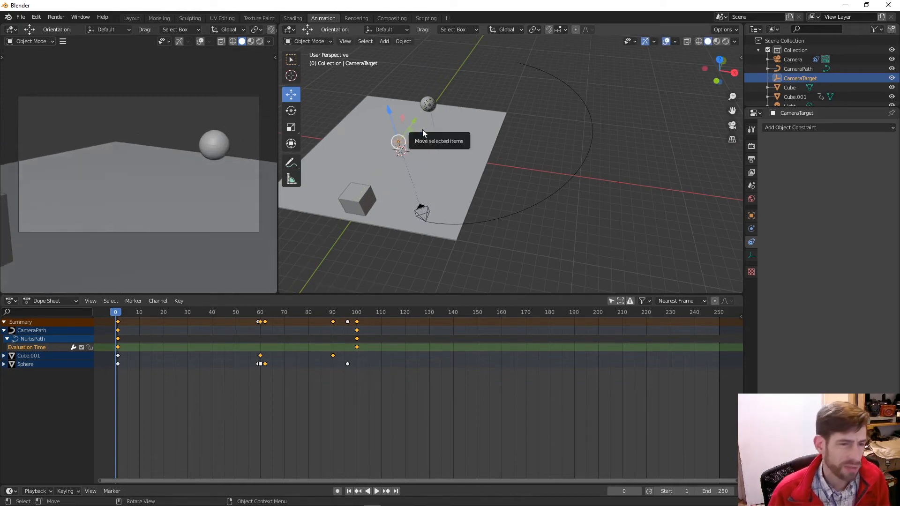
In Edit Mode, move the start control point of the CameraPath curve about 5 m along negative Y
{"action": "left_click", "coordinate": [483, 222]}
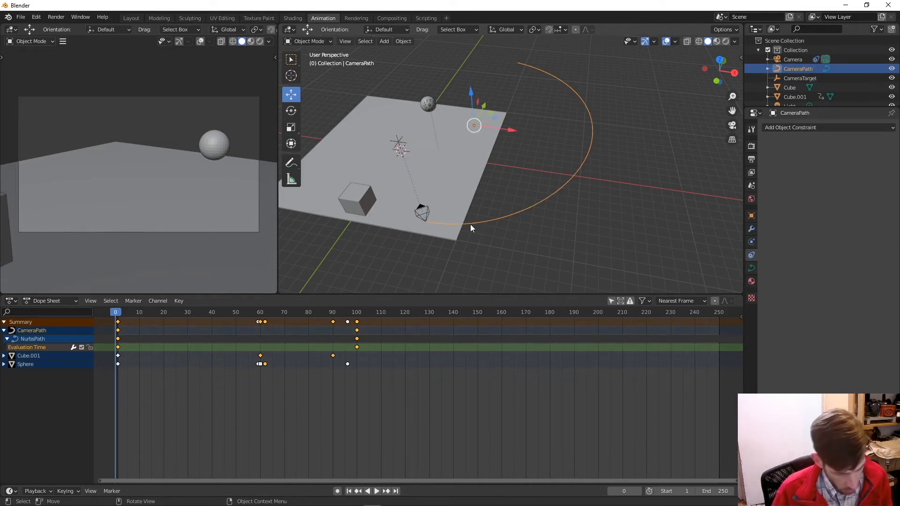
{"action": "key", "text": "Tab"}
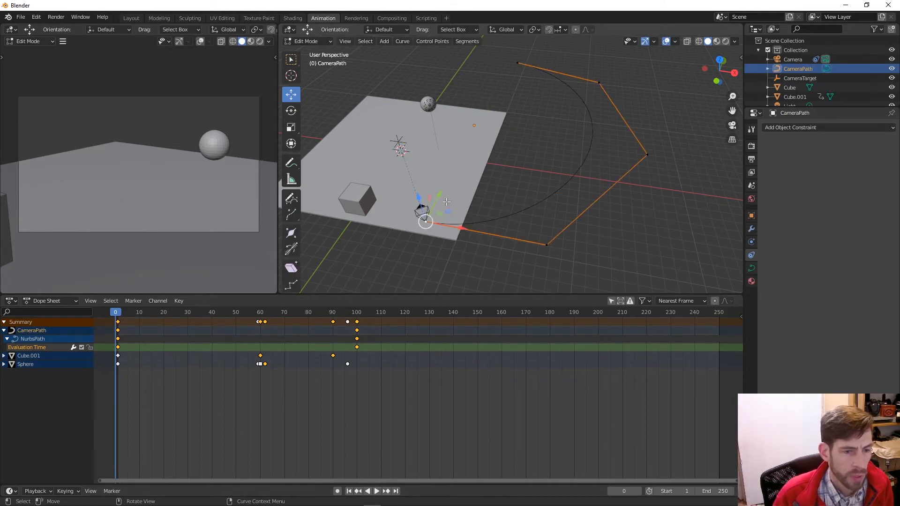
{"action": "key", "text": "g"}
{"action": "key", "text": "y"}
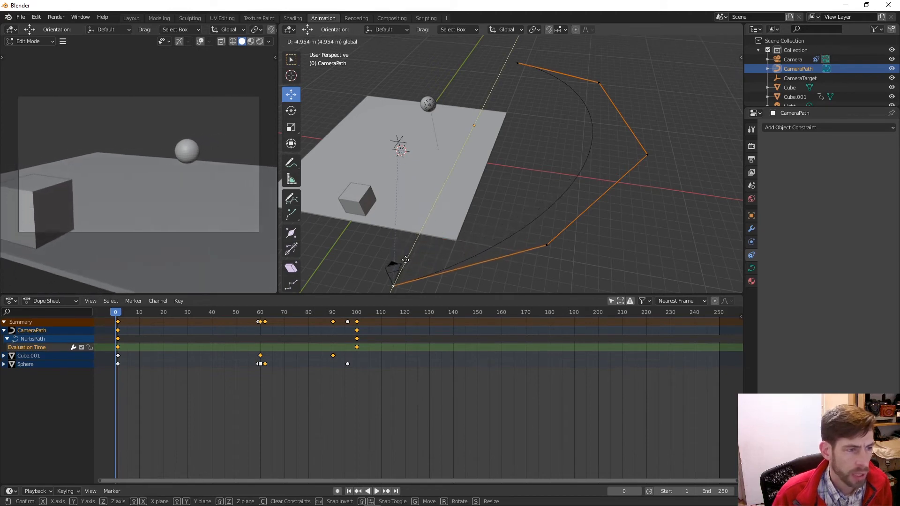
{"action": "left_click_drag", "start_coordinate": [405, 260], "coordinate": [404, 263]}
Lower the curve's start control point about 2.9 m along Z
{"action": "middle_click_drag", "start_coordinate": [450, 236], "coordinate": [459, 172]}
{"action": "key", "text": "g"}
{"action": "key", "text": "z"}
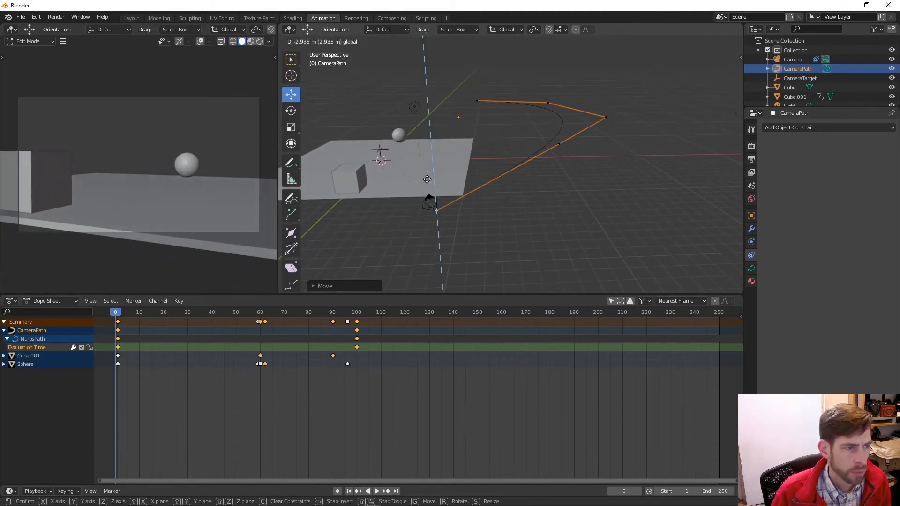
Shift the curve's start control point along negative X until the cube partly covers the sphere in the camera view
{"action": "middle_click_drag", "start_coordinate": [450, 206], "coordinate": [422, 221]}
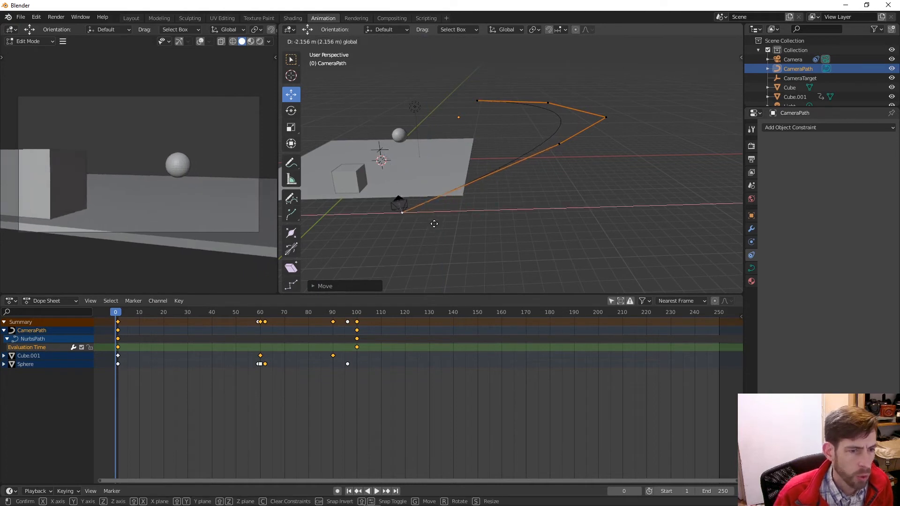
{"action": "left_click", "coordinate": [396, 227]}
{"action": "key", "text": "g"}
{"action": "left_click", "coordinate": [366, 196]}
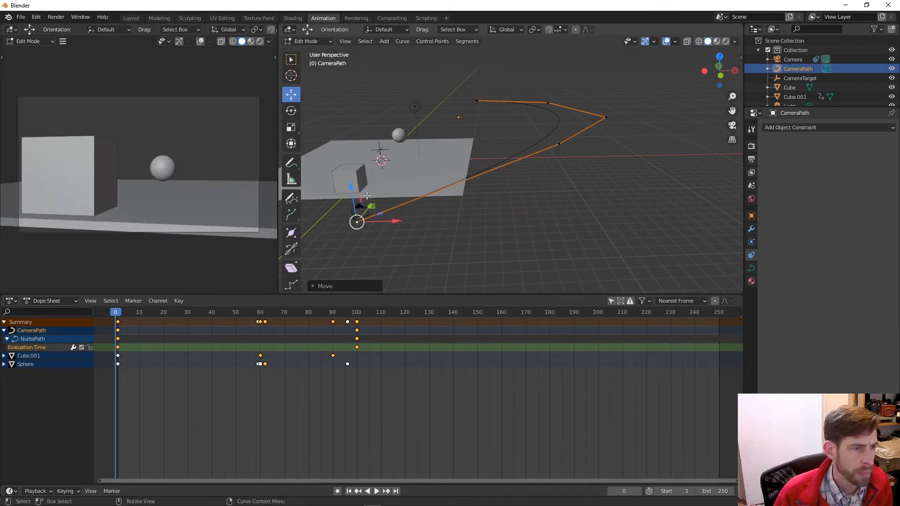
{"action": "key", "text": "g"}
{"action": "key", "text": "x"}
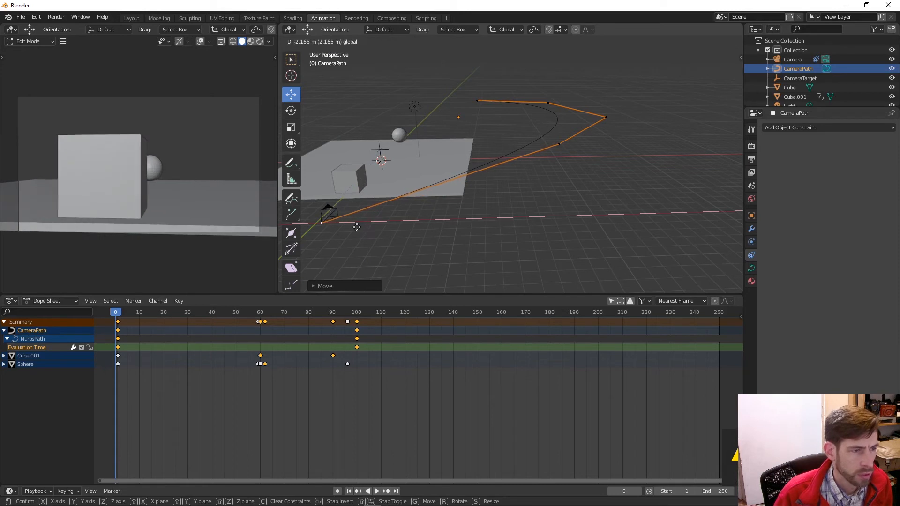
{"action": "left_click", "coordinate": [357, 227]}
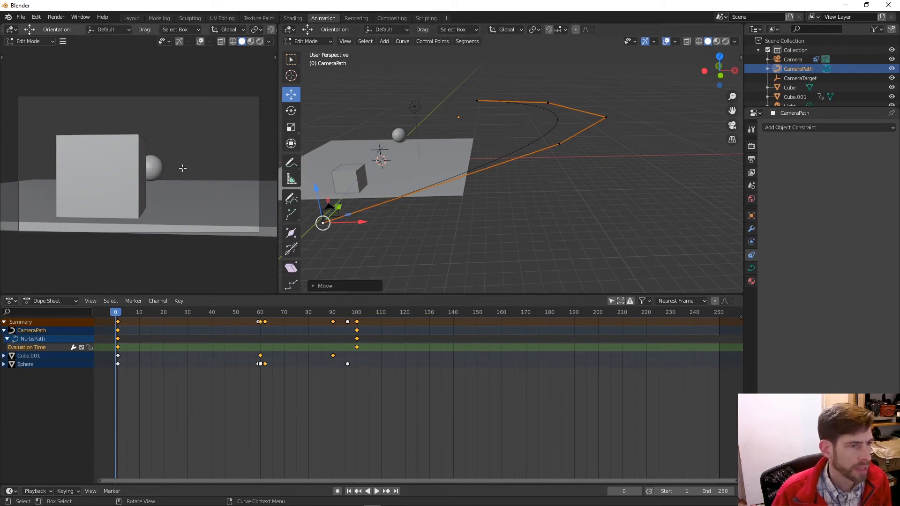
{"action": "middle_click_drag", "start_coordinate": [449, 184], "coordinate": [525, 160]}
{"action": "scroll", "coordinate": [471, 215], "scroll_direction": "down", "scroll_amount": 3}
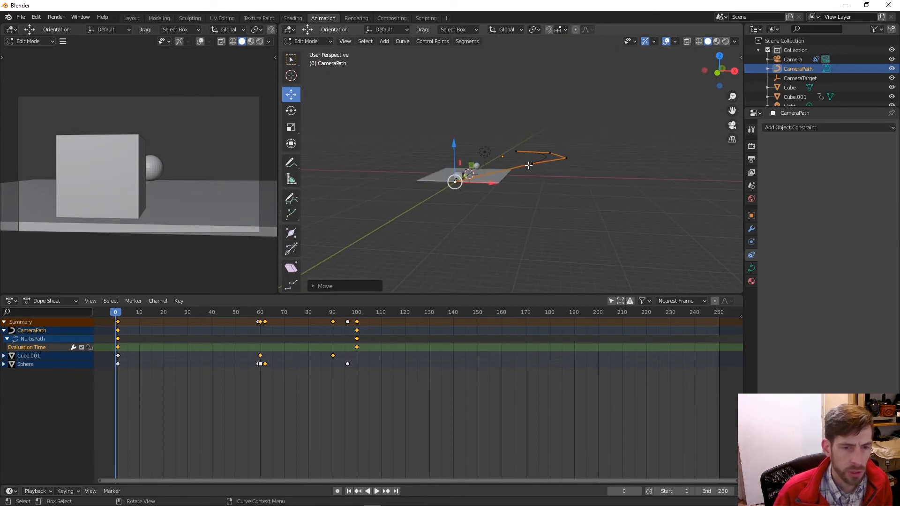
Lower the second control point of the CameraPath curve along Z to about the height of the start point
{"action": "left_click", "coordinate": [528, 165]}
{"action": "key", "text": "g"}
{"action": "key", "text": "z"}
{"action": "left_click", "coordinate": [525, 151]}
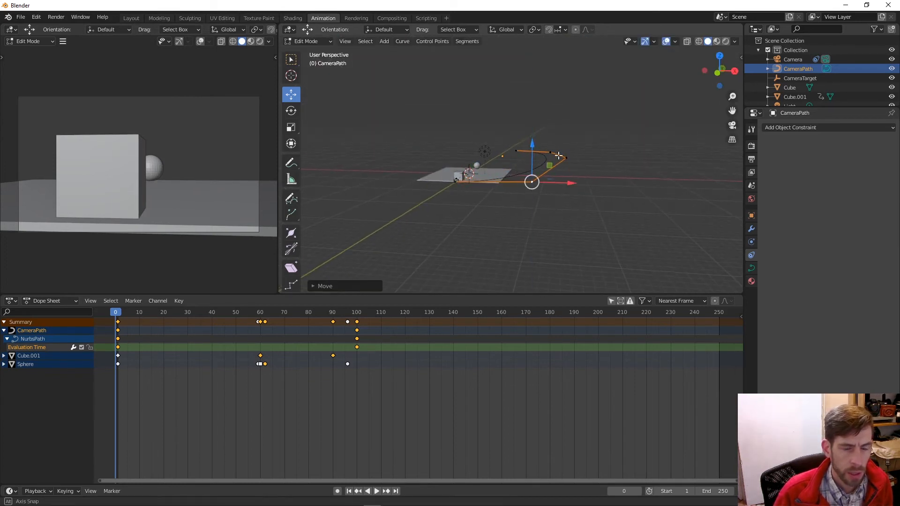
Move the curve's third and fourth control points outward along positive X to widen the arc around the floor
{"action": "middle_click_drag", "start_coordinate": [539, 161], "coordinate": [564, 174]}
{"action": "left_click_drag", "start_coordinate": [563, 167], "coordinate": [544, 178]}
{"action": "left_click", "coordinate": [598, 181]}
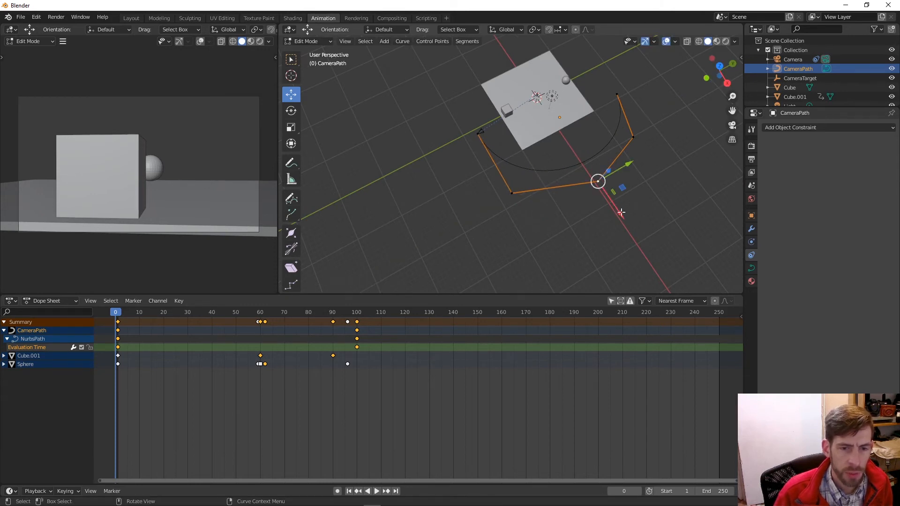
{"action": "left_click_drag", "start_coordinate": [621, 213], "coordinate": [631, 228]}
{"action": "left_click", "coordinate": [634, 137]}
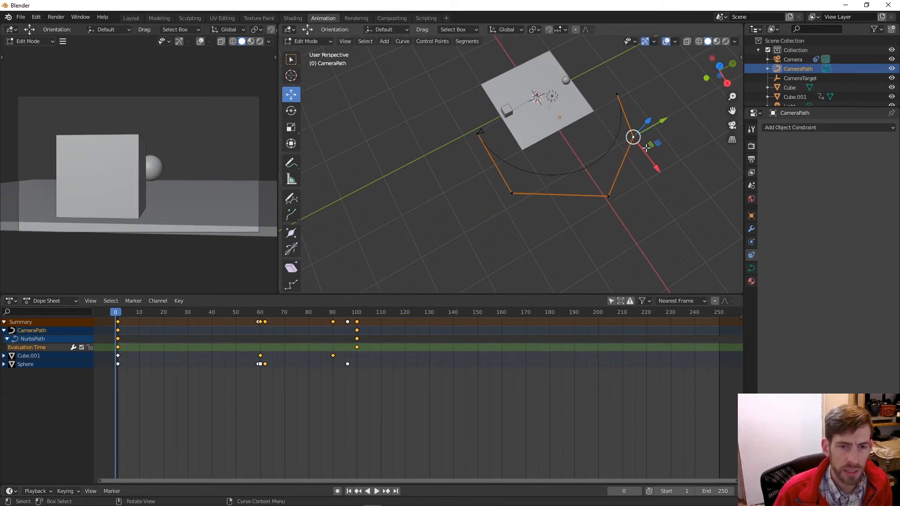
{"action": "left_click_drag", "start_coordinate": [659, 167], "coordinate": [666, 178]}
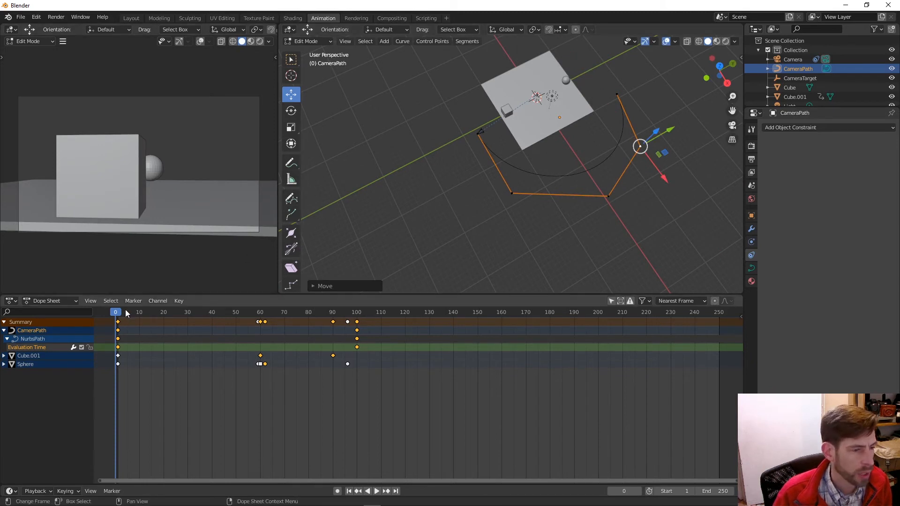
At frame 96, move the curve's end point along positive Y until the camera sees the sphere, and the fourth point along positive X
{"action": "left_click_drag", "start_coordinate": [118, 313], "coordinate": [349, 315]}
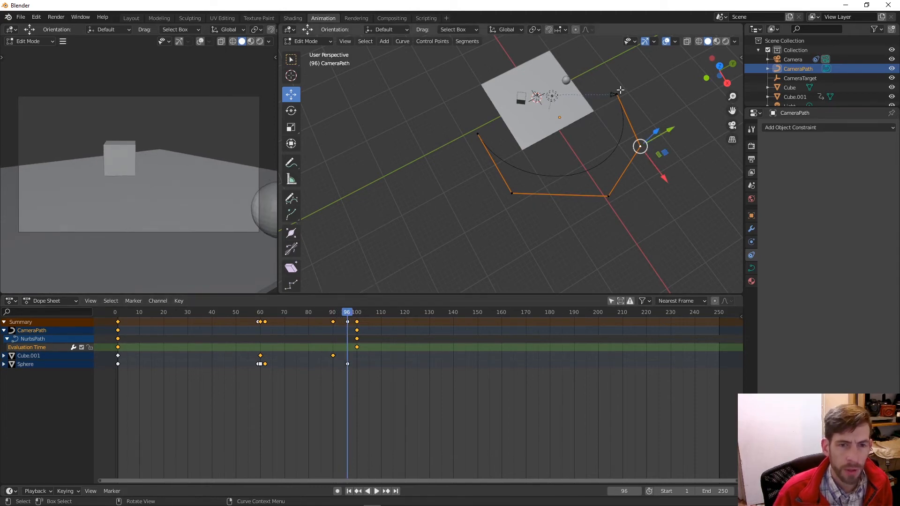
{"action": "middle_click_drag", "start_coordinate": [618, 92], "coordinate": [466, 170]}
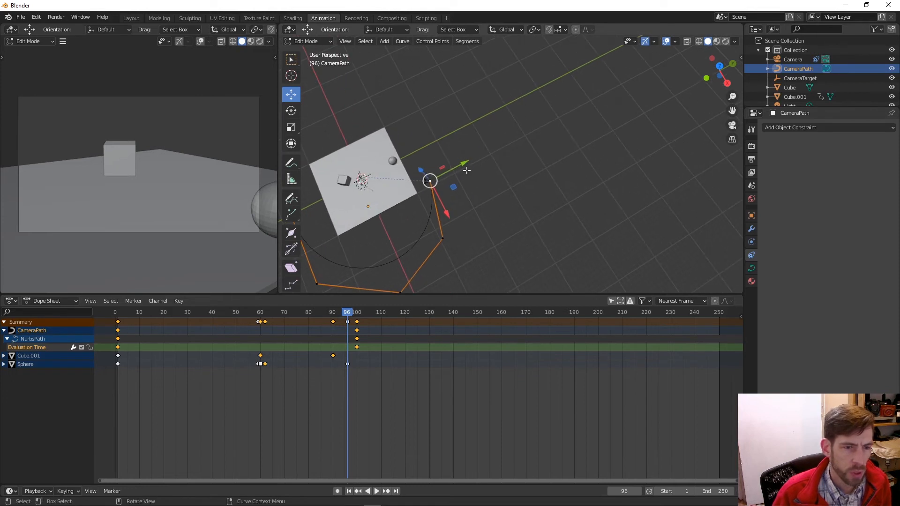
{"action": "left_click_drag", "start_coordinate": [466, 161], "coordinate": [468, 175]}
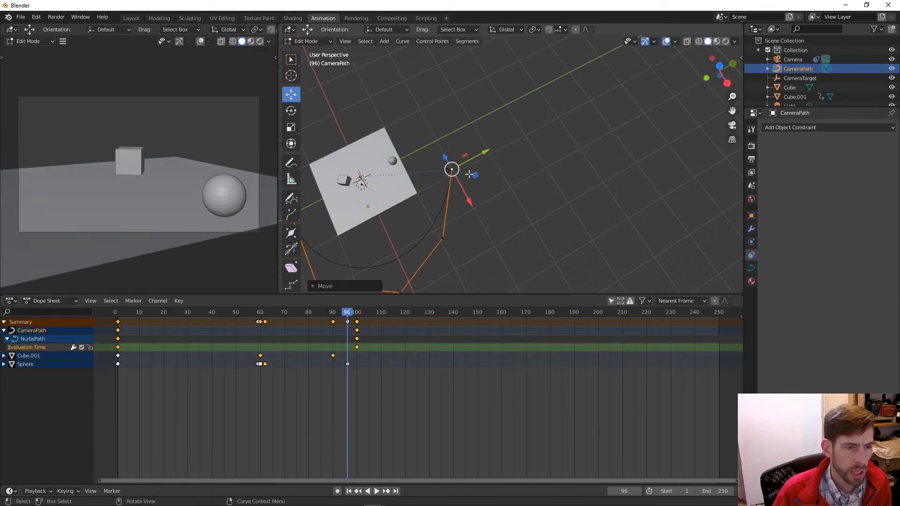
{"action": "left_click", "coordinate": [444, 239]}
{"action": "left_click_drag", "start_coordinate": [455, 266], "coordinate": [463, 282]}
{"action": "left_click", "coordinate": [353, 313]}
{"action": "mouse_move", "coordinate": [353, 313]}
{"action": "left_mouse_down"}
{"action": "mouse_move", "coordinate": [180, 316]}
{"action": "mouse_move", "coordinate": [347, 309]}
{"action": "left_mouse_up"}
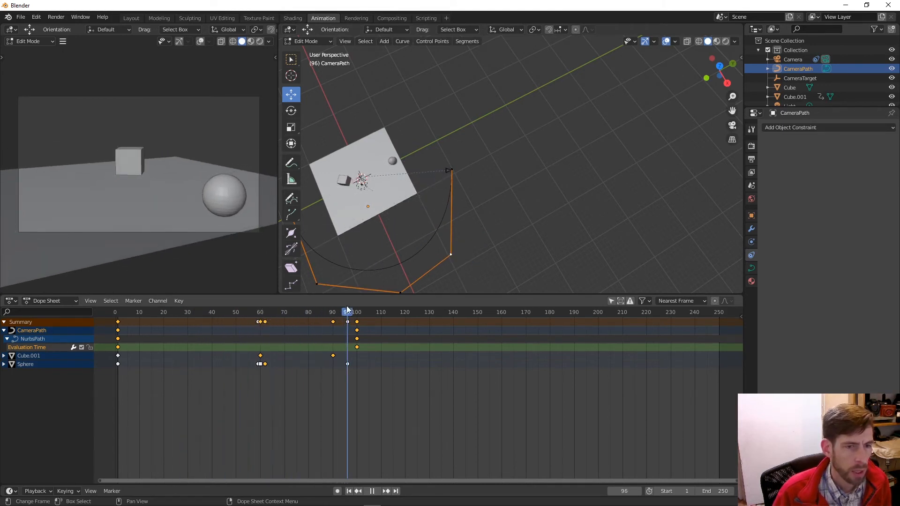
Raise the curve's end, fourth and third control points along Z so the path climbs smoothly toward its end
{"action": "middle_click_drag", "start_coordinate": [453, 168], "coordinate": [434, 140]}
{"action": "left_click_drag", "start_coordinate": [448, 136], "coordinate": [446, 108]}
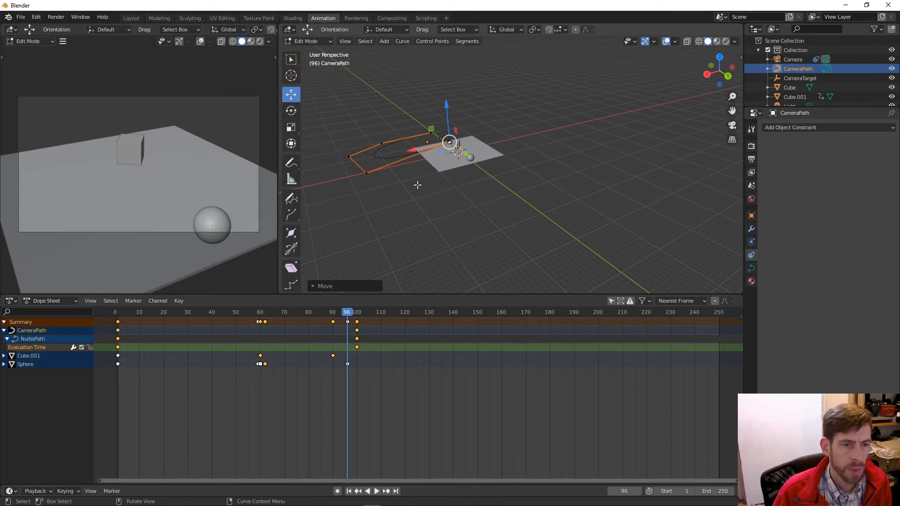
{"action": "left_click", "coordinate": [370, 175]}
{"action": "left_click_drag", "start_coordinate": [361, 140], "coordinate": [357, 122]}
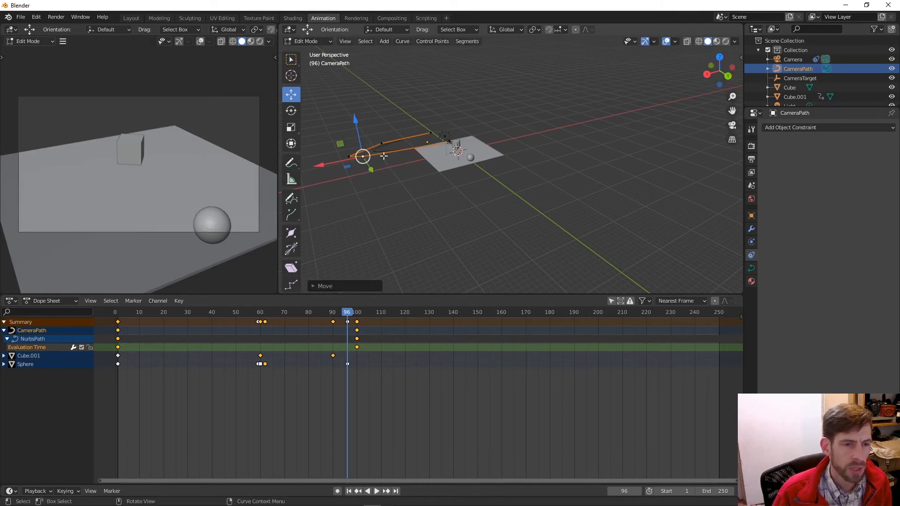
{"action": "middle_click_drag", "start_coordinate": [362, 126], "coordinate": [502, 138]}
{"action": "middle_click_drag", "start_coordinate": [389, 148], "coordinate": [493, 140]}
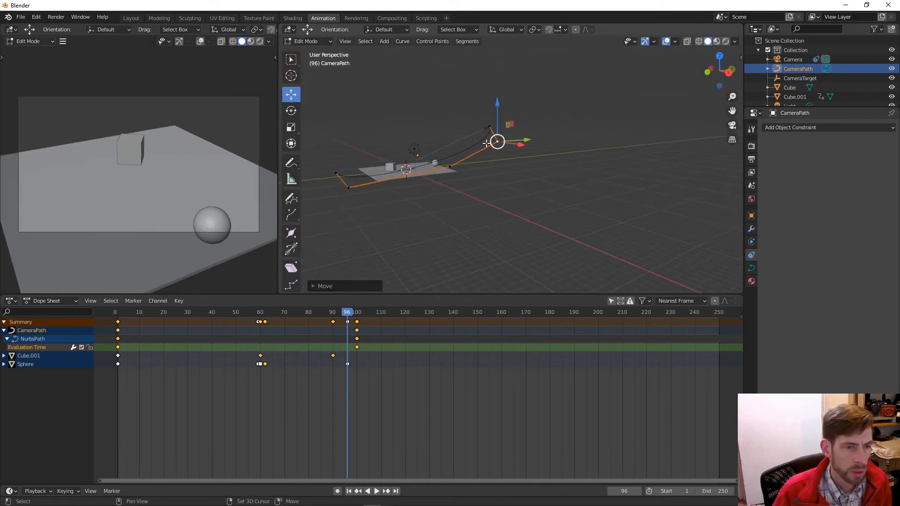
{"action": "left_click", "coordinate": [453, 166]}
{"action": "left_click_drag", "start_coordinate": [452, 137], "coordinate": [452, 127]}
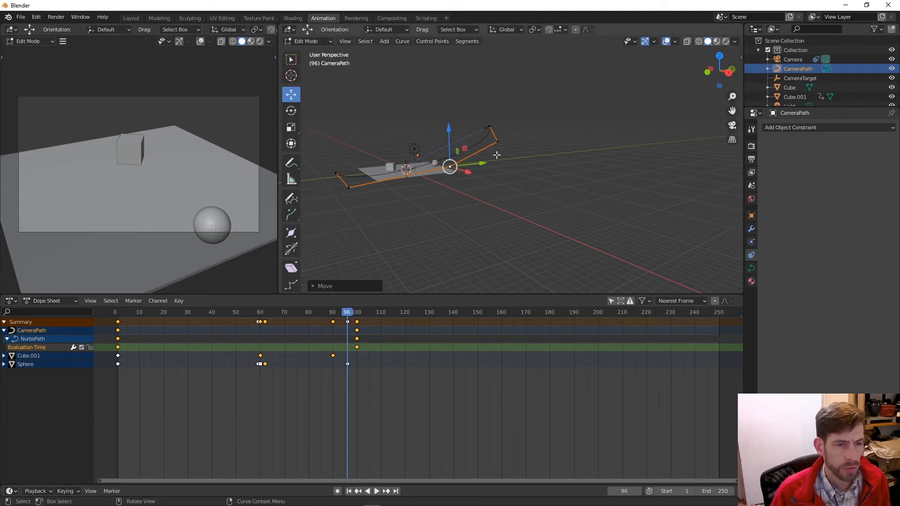
Scrub past the end of the camera move and play the animation from frame 1 to check the reshaped path
{"action": "middle_click_drag", "start_coordinate": [496, 155], "coordinate": [521, 199]}
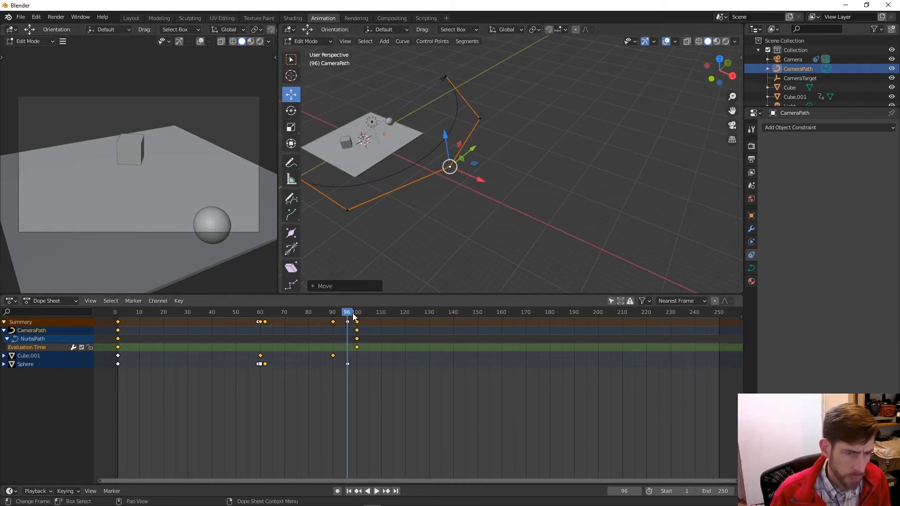
{"action": "mouse_move", "coordinate": [350, 315]}
{"action": "left_mouse_down"}
{"action": "mouse_move", "coordinate": [141, 312]}
{"action": "mouse_move", "coordinate": [365, 319]}
{"action": "left_mouse_up"}
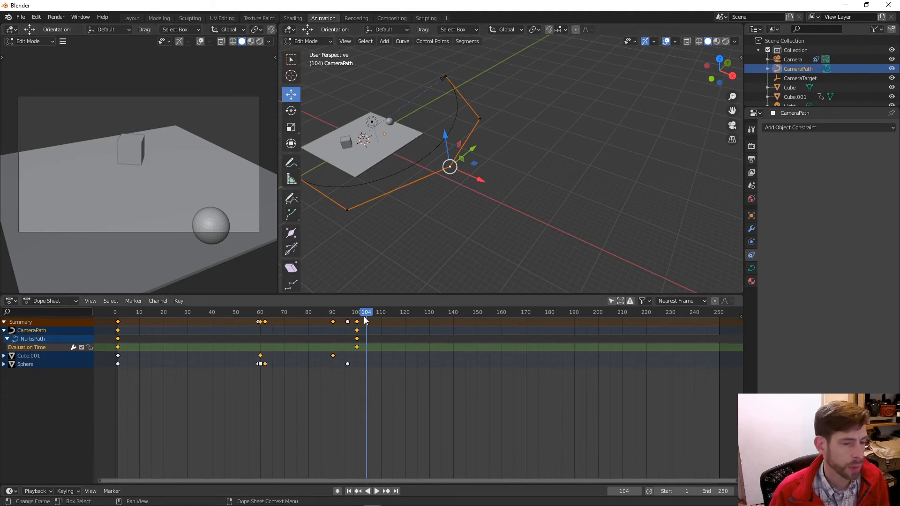
{"action": "key", "text": "space"}
{"action": "left_click_drag", "start_coordinate": [368, 314], "coordinate": [121, 339]}
{"action": "key", "text": "space"}
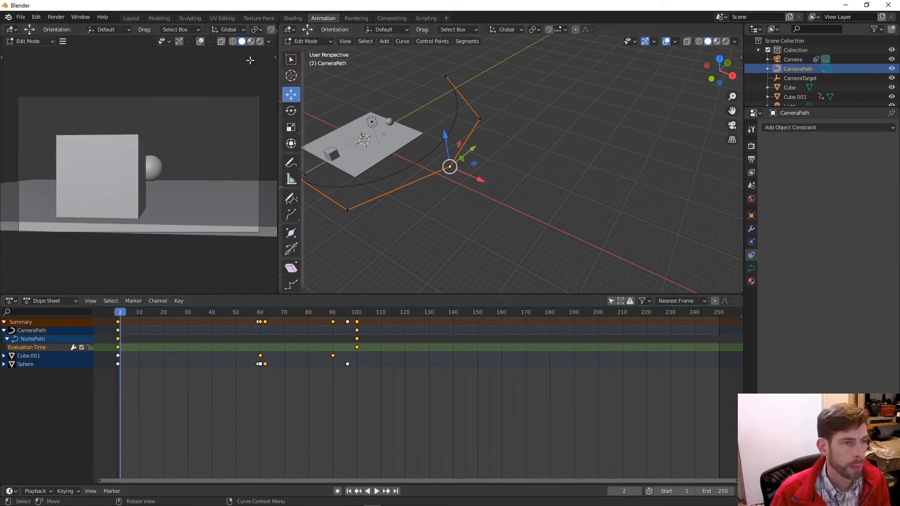
{"action": "left_click", "coordinate": [118, 315]}
{"action": "key", "text": "space"}
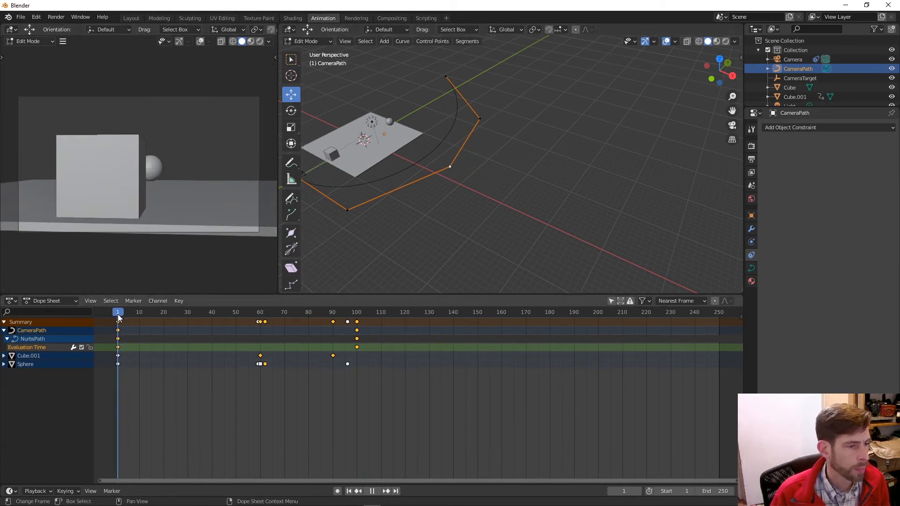
{"action": "key", "text": "space"}
Return to Object Mode, select the CameraTarget empty and insert a Location keyframe for it at frame 1
{"action": "left_click", "coordinate": [306, 41]}
{"action": "left_click", "coordinate": [309, 52]}
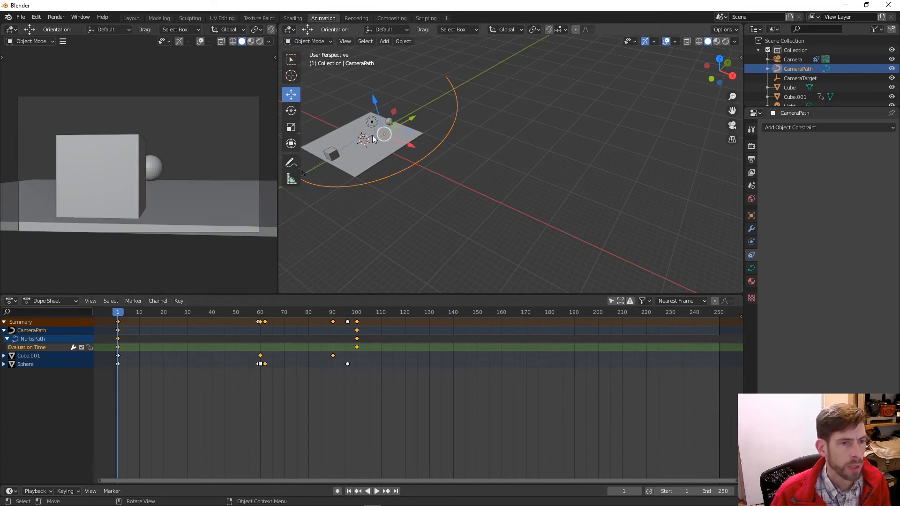
{"action": "left_click", "coordinate": [367, 136]}
{"action": "left_click", "coordinate": [366, 142]}
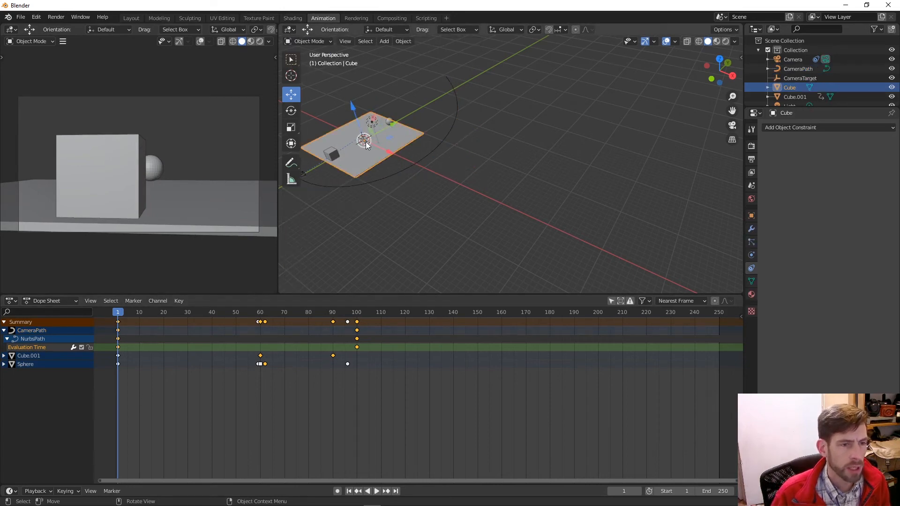
{"action": "mouse_move", "coordinate": [365, 141]}
{"action": "middle_mouse_down"}
{"action": "mouse_move", "coordinate": [401, 148]}
{"action": "mouse_move", "coordinate": [381, 151]}
{"action": "middle_mouse_up"}
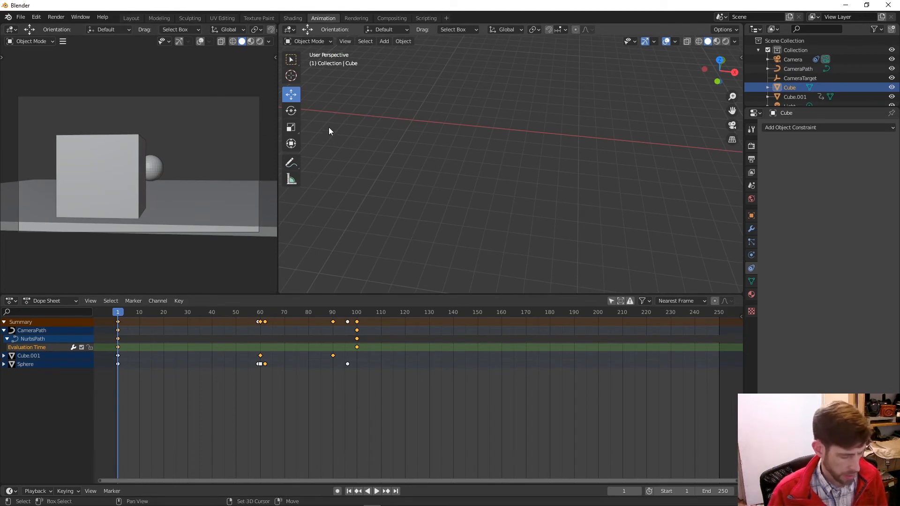
{"action": "key", "text": "KP_Decimal"}
{"action": "left_click", "coordinate": [447, 131]}
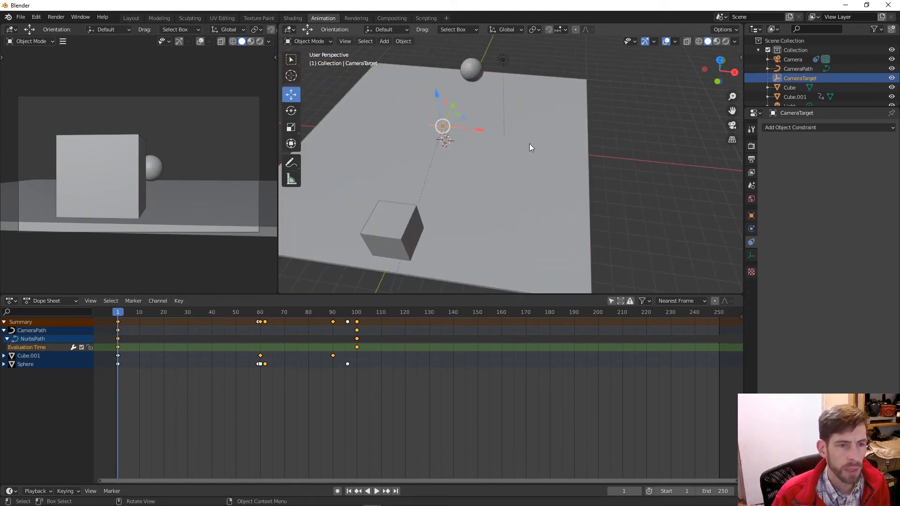
{"action": "middle_click_drag", "start_coordinate": [532, 146], "coordinate": [479, 153]}
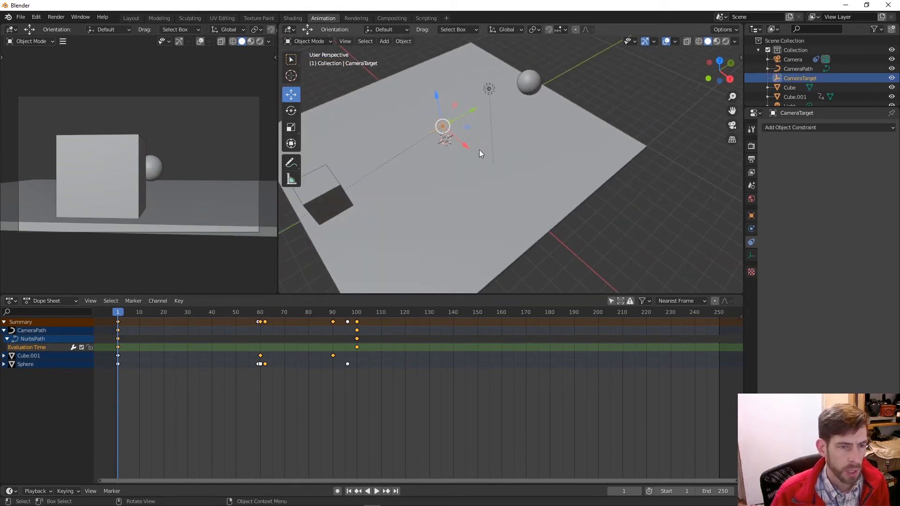
{"action": "key", "text": "i"}
{"action": "left_click", "coordinate": [440, 119]}
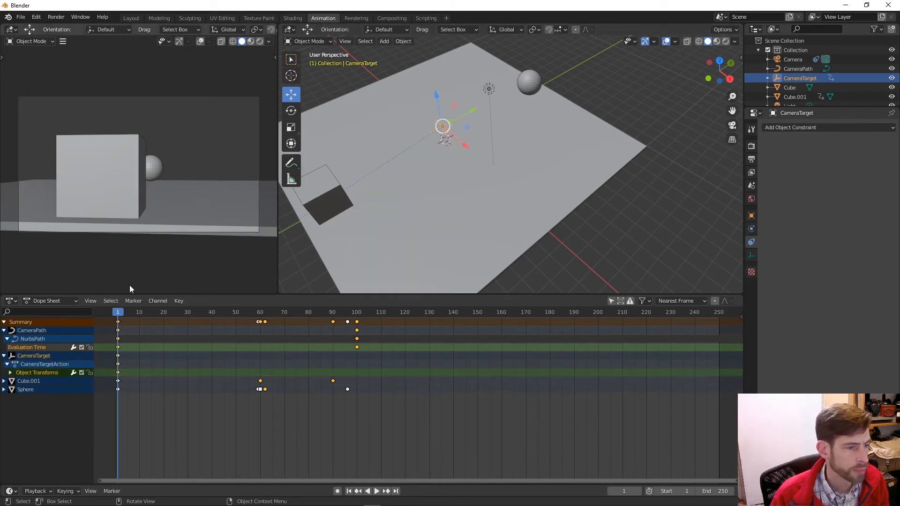
At frame 100, shift CameraTarget along negative X and lower it along Z to reframe both objects, and insert a Location keyframe
{"action": "key", "text": "space"}
{"action": "left_click_drag", "start_coordinate": [191, 321], "coordinate": [358, 323]}
{"action": "key", "text": "space"}
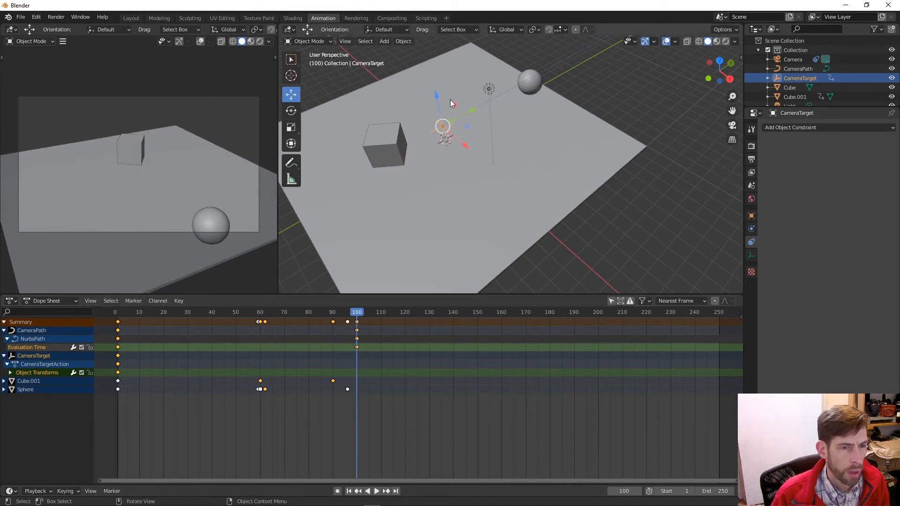
{"action": "left_click_drag", "start_coordinate": [436, 99], "coordinate": [439, 118]}
{"action": "key", "text": "g"}
{"action": "key", "text": "x"}
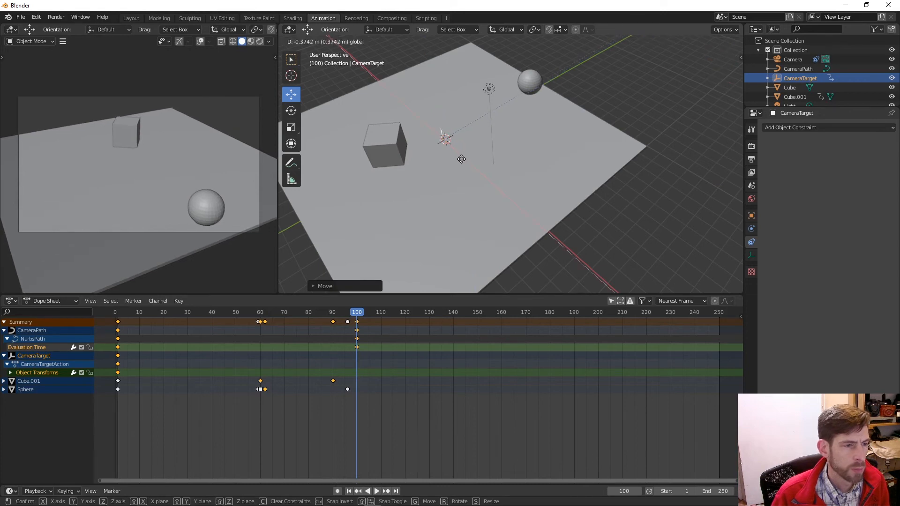
{"action": "left_click", "coordinate": [451, 128]}
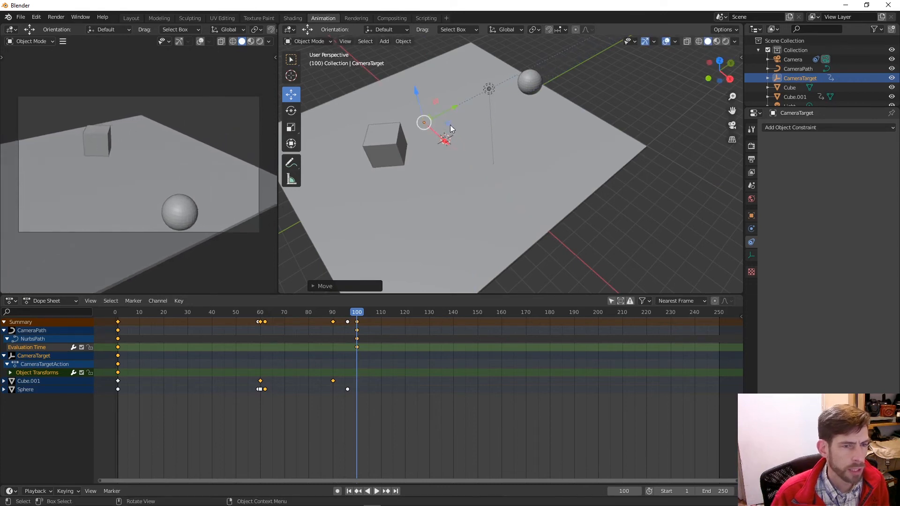
{"action": "left_click_drag", "start_coordinate": [419, 96], "coordinate": [415, 107]}
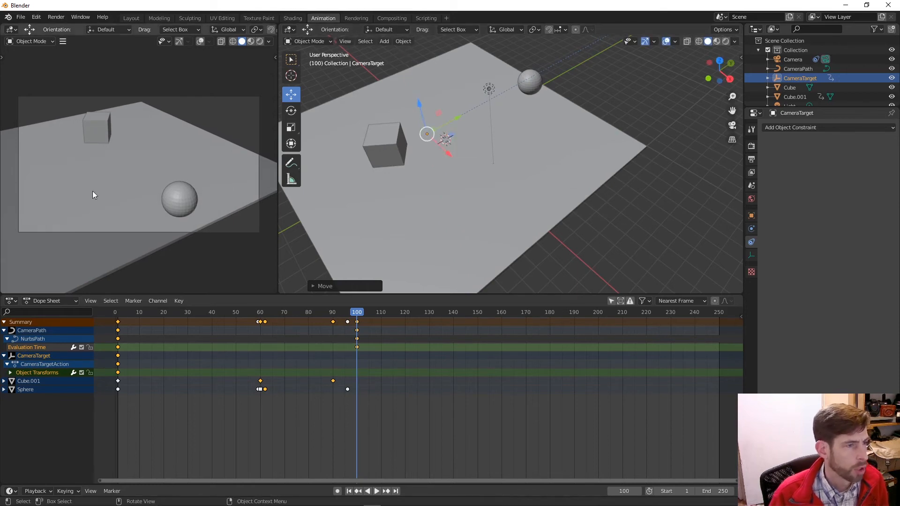
{"action": "key", "text": "i"}
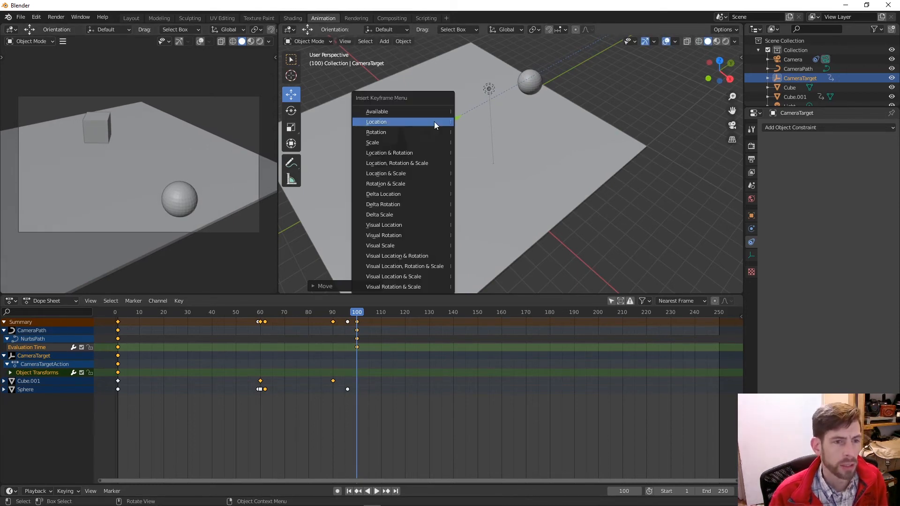
{"action": "left_click", "coordinate": [434, 122]}
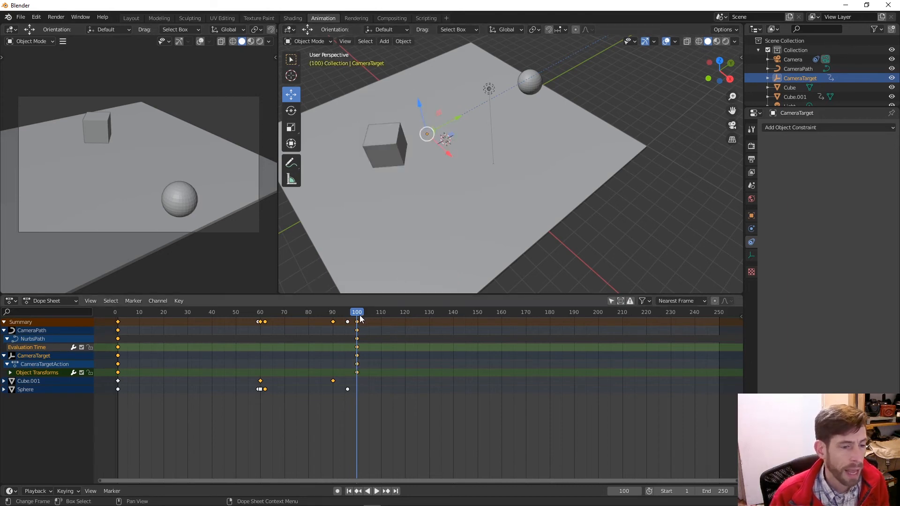
Move CameraTarget's first keyframe from frame 1 to frame 60 in the Dope Sheet
{"action": "left_click_drag", "start_coordinate": [360, 319], "coordinate": [209, 312]}
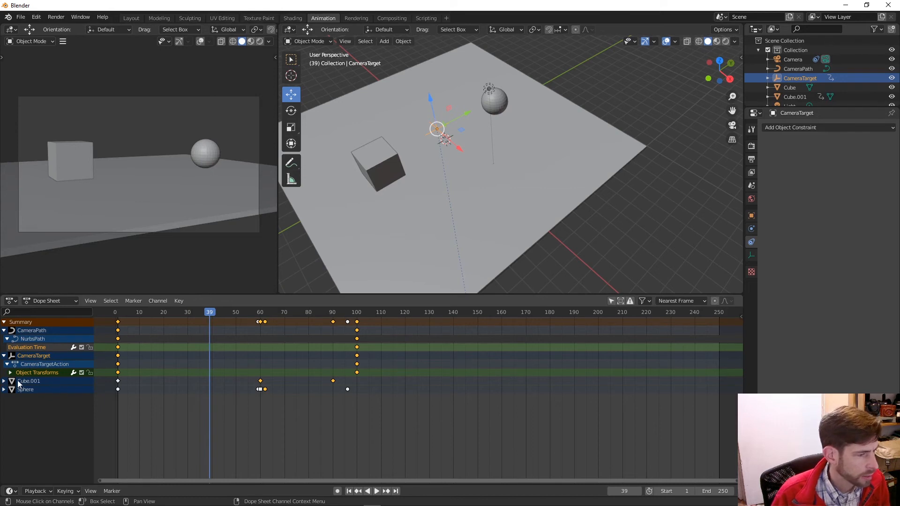
{"action": "left_click", "coordinate": [118, 361]}
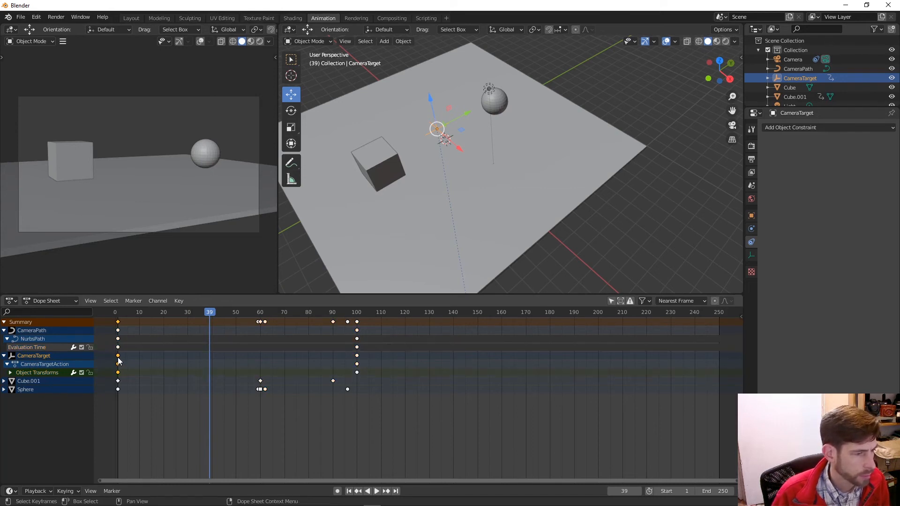
{"action": "left_click_drag", "start_coordinate": [118, 359], "coordinate": [260, 362]}
Play the animation from the start to review the camera move with the retimed CameraTarget motion
{"action": "left_click_drag", "start_coordinate": [210, 313], "coordinate": [120, 358]}
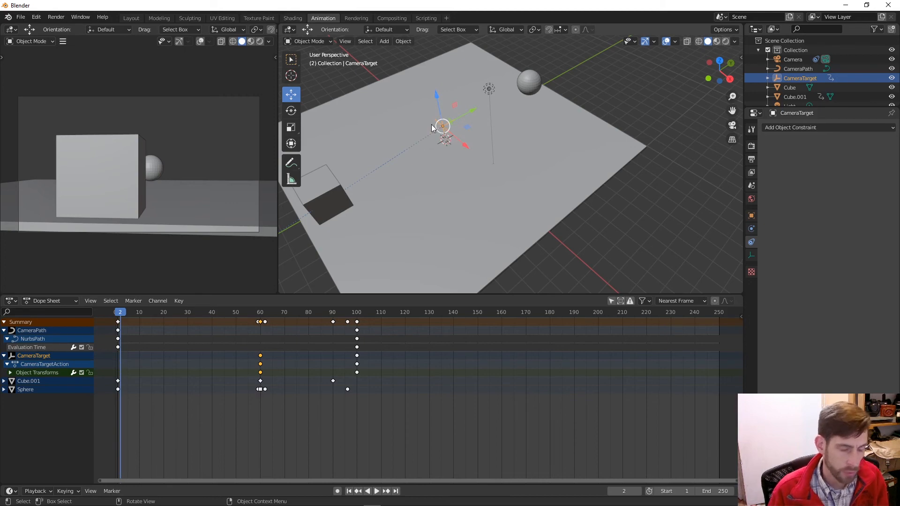
{"action": "key", "text": "space"}
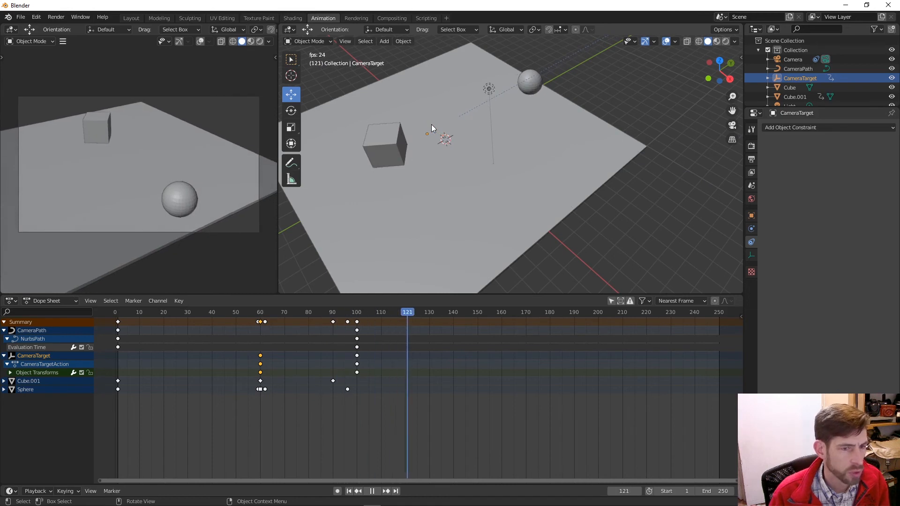
{"action": "key", "text": "space"}
{"action": "left_click_drag", "start_coordinate": [368, 320], "coordinate": [118, 322]}
{"action": "key", "text": "space"}
{"action": "key", "text": "space"}
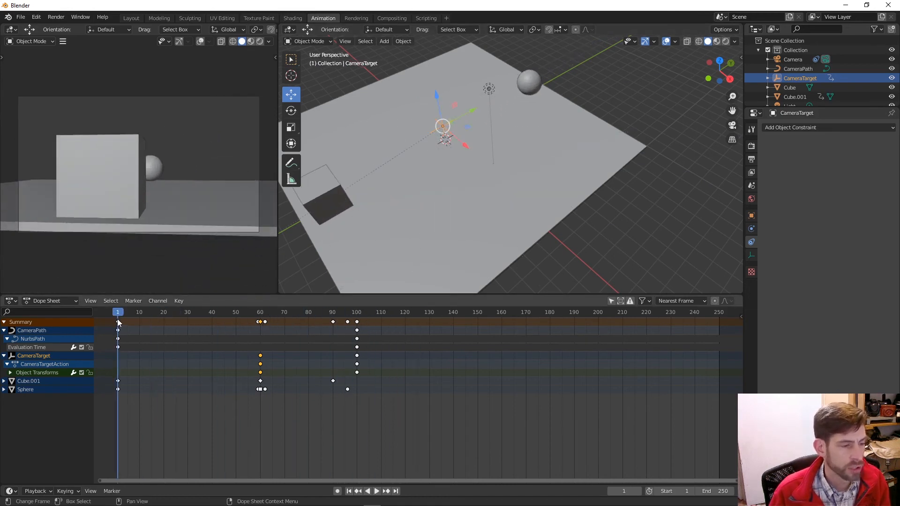
{"action": "key", "text": "space"}
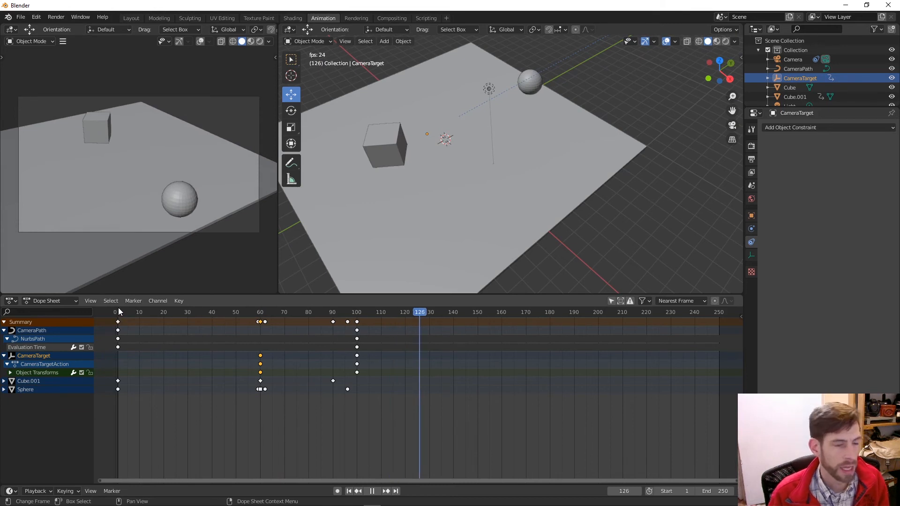
{"action": "key", "text": "space"}
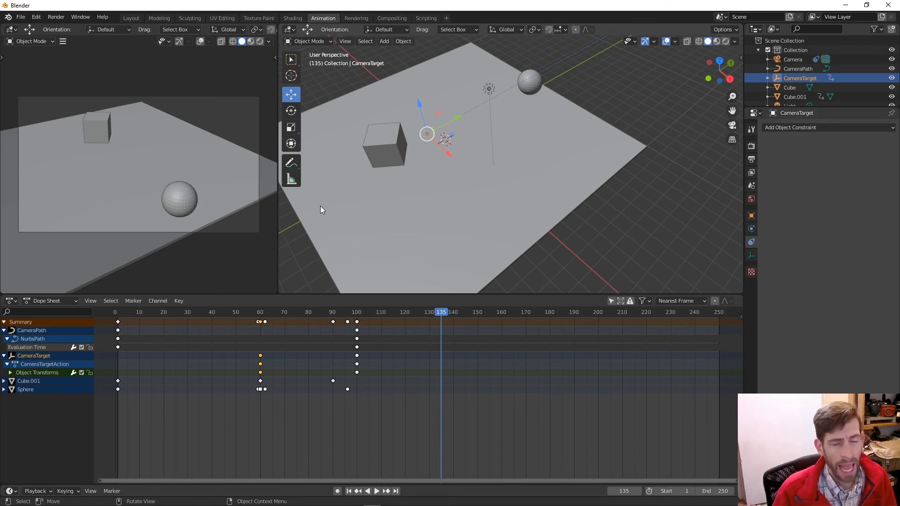
Enter Edit Mode on the CameraPath curve and, at frame 54, move its middle control point along negative X toward the plane
{"action": "scroll", "coordinate": [468, 190], "scroll_direction": "down", "scroll_amount": 6}
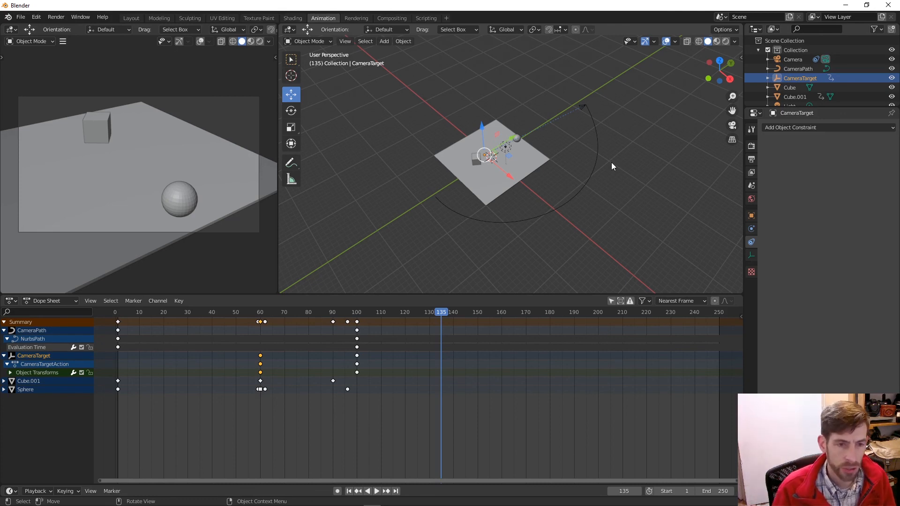
{"action": "left_click", "coordinate": [570, 203]}
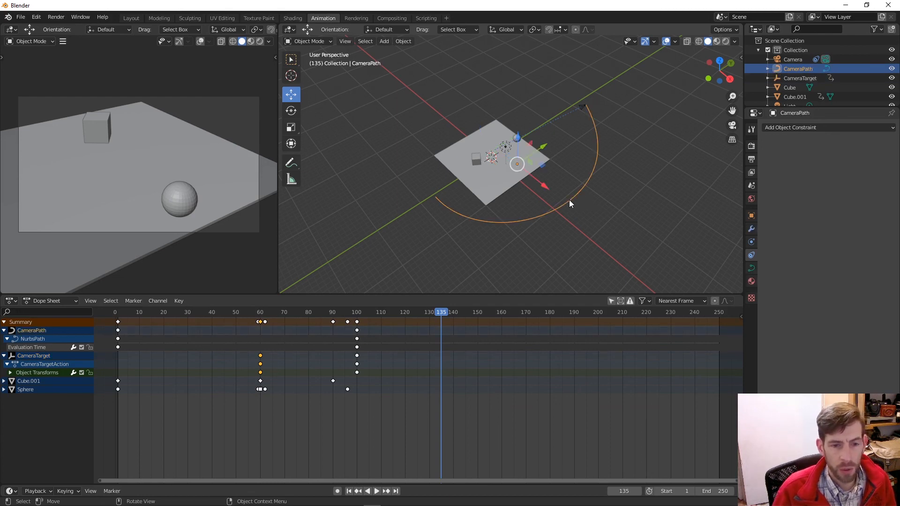
{"action": "key", "text": "Tab"}
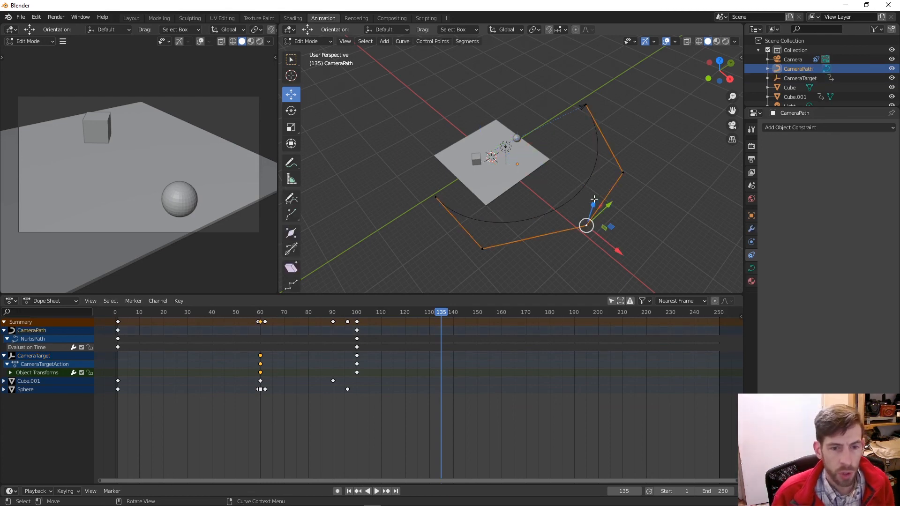
{"action": "middle_click_drag", "start_coordinate": [591, 198], "coordinate": [600, 220]}
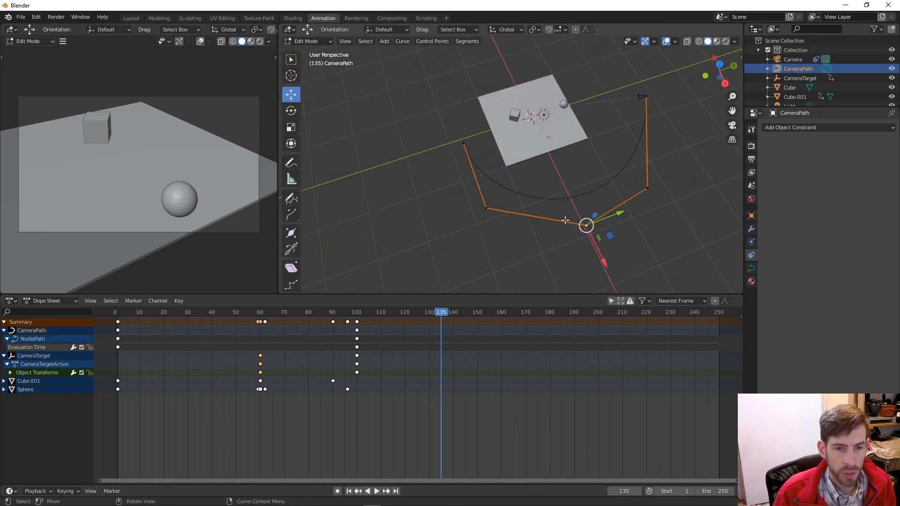
{"action": "left_click_drag", "start_coordinate": [369, 312], "coordinate": [245, 311]}
{"action": "key", "text": "space"}
{"action": "key", "text": "space"}
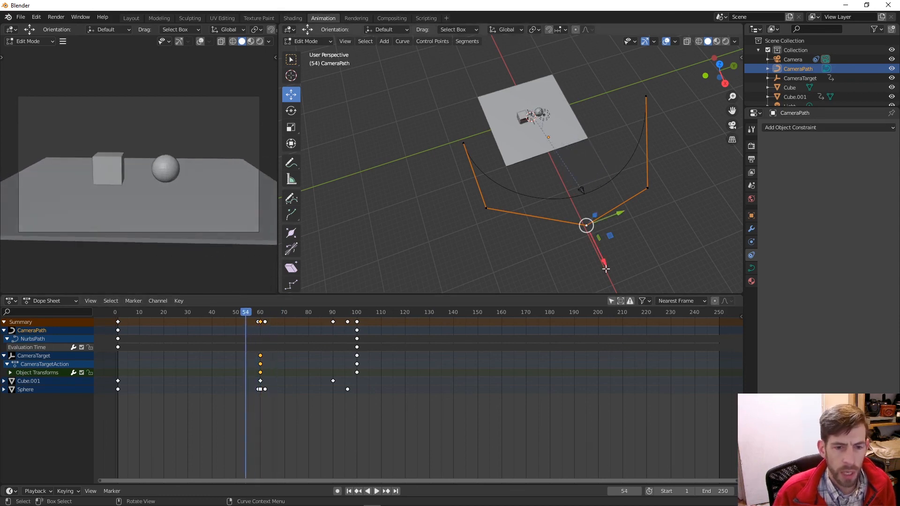
{"action": "key", "text": "g"}
{"action": "key", "text": "x"}
{"action": "left_click", "coordinate": [589, 234]}
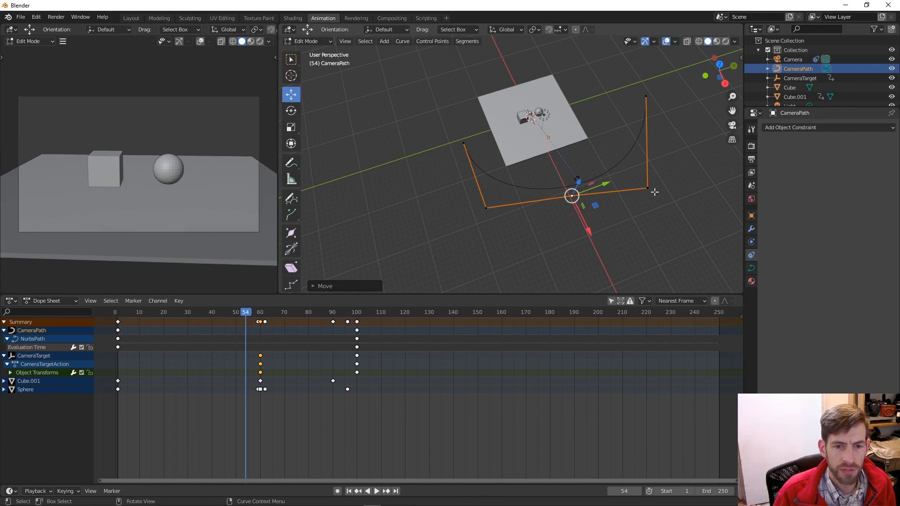
Pull the control point between the middle and the path's end inward along negative X, and nudge the middle point slightly further inward
{"action": "left_click", "coordinate": [648, 188]}
{"action": "key", "text": "g"}
{"action": "key", "text": "x"}
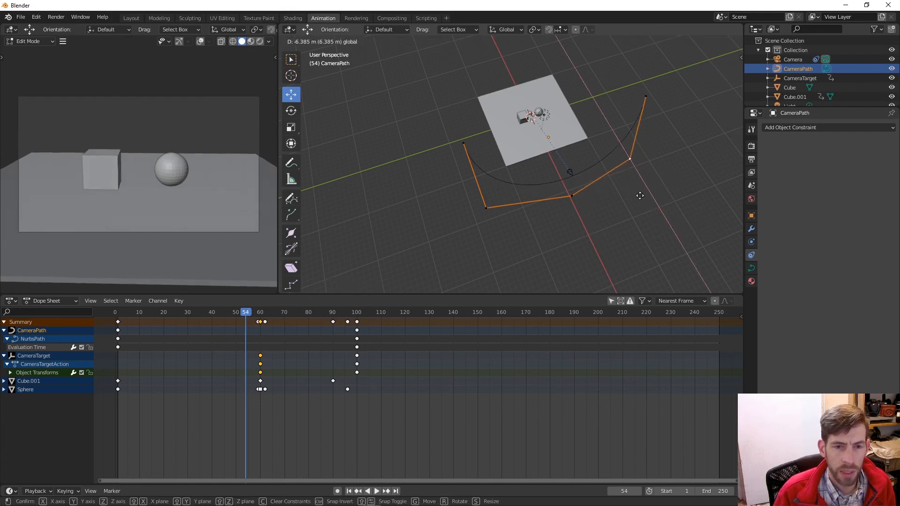
{"action": "left_click", "coordinate": [636, 193]}
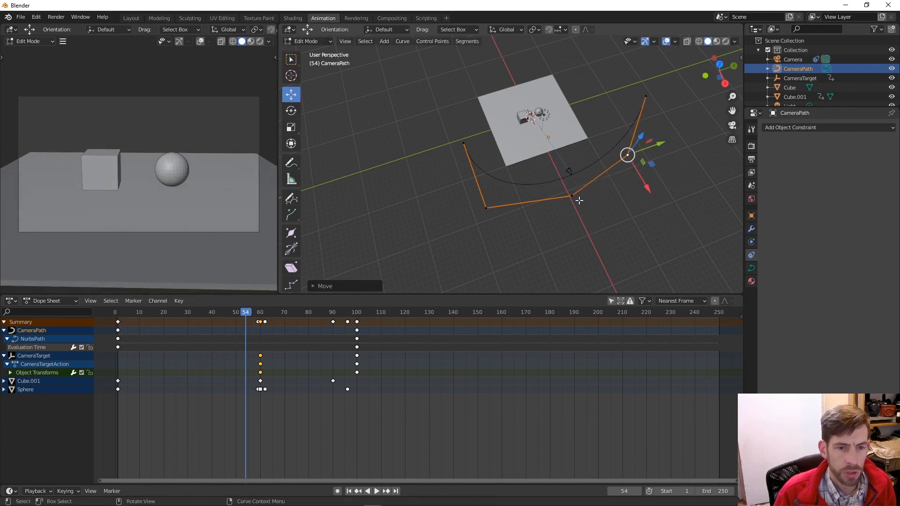
{"action": "left_click", "coordinate": [571, 196]}
{"action": "key", "text": "g"}
{"action": "key", "text": "x"}
{"action": "left_click", "coordinate": [582, 222]}
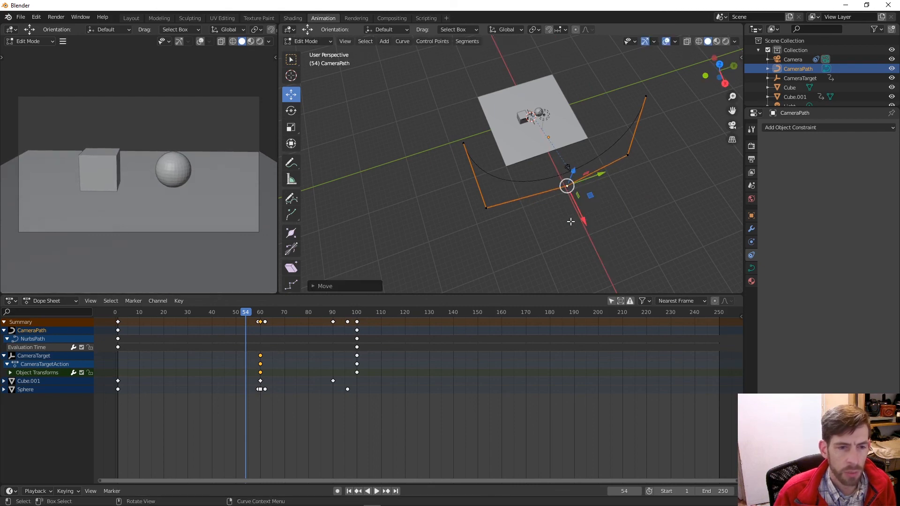
Play and scrub the animation from about frame 40 to frame 61 to review the camera move on the reshaped path
{"action": "left_click", "coordinate": [214, 316]}
{"action": "key", "text": "space"}
{"action": "left_click_drag", "start_coordinate": [214, 316], "coordinate": [262, 314]}
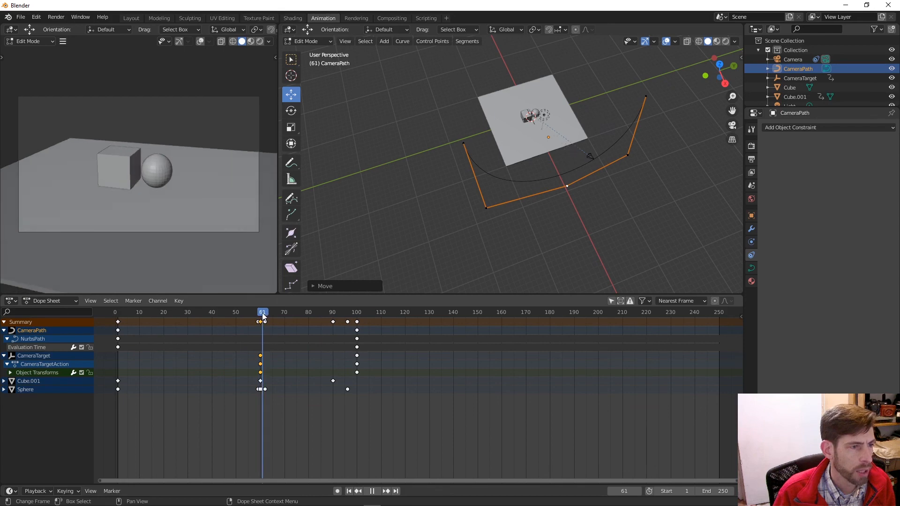